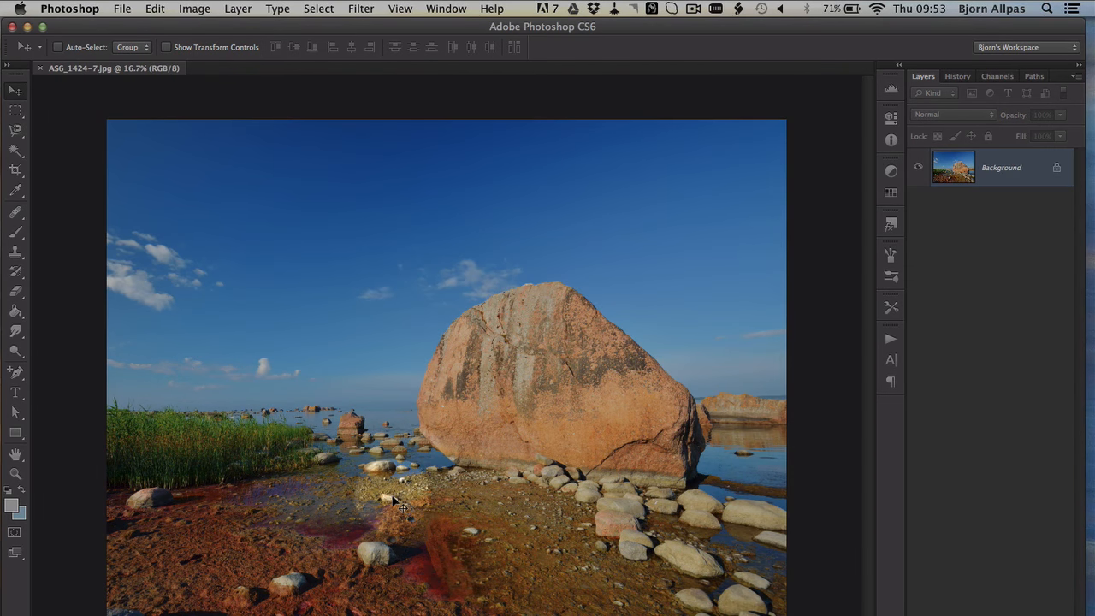
{"action": "left_click", "coordinate": [437, 247]}
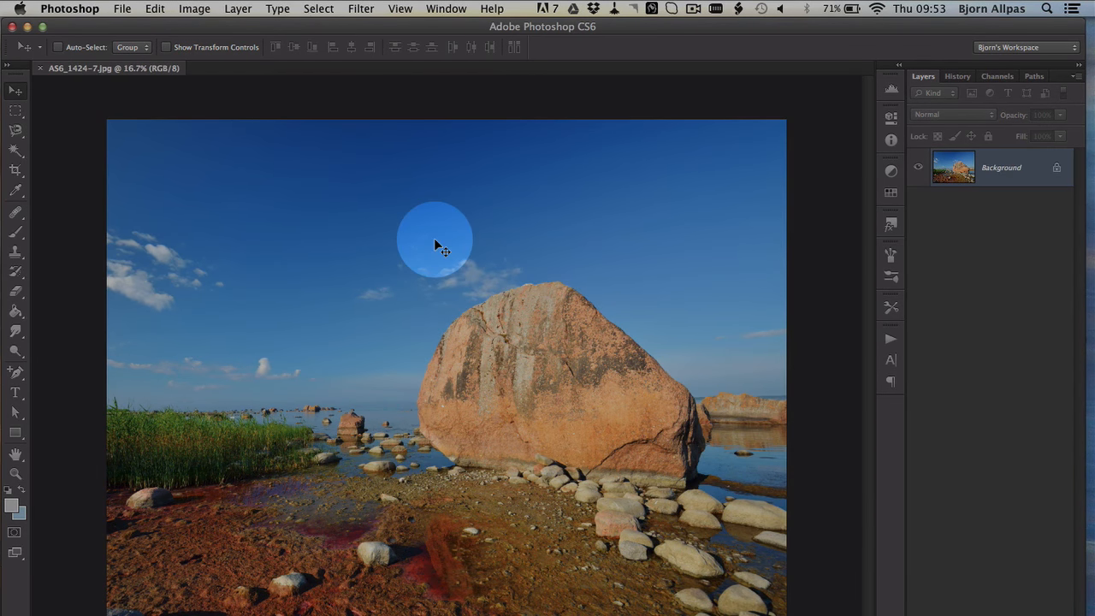
{"action": "mouse_move", "coordinate": [436, 246]}
{"action": "left_mouse_down"}
{"action": "mouse_move", "coordinate": [513, 294]}
{"action": "mouse_move", "coordinate": [489, 279]}
{"action": "mouse_move", "coordinate": [440, 333]}
{"action": "left_mouse_up"}
{"action": "left_click_drag", "start_coordinate": [440, 333], "coordinate": [440, 338]}
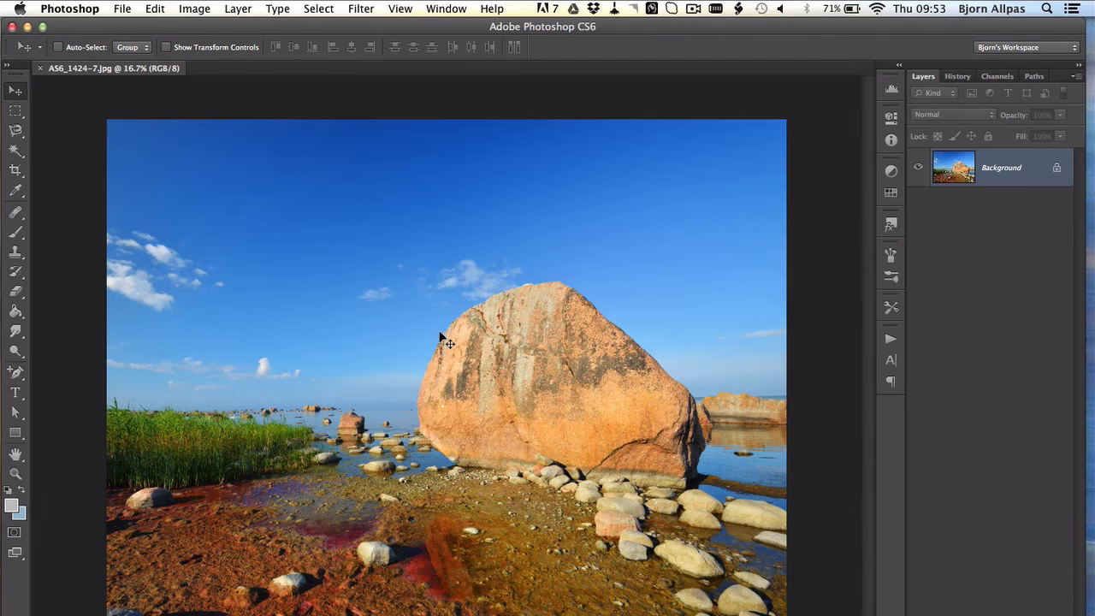
Examine the pixel dimensions, document size and resolution of the boulder photo, leaving its settings uncommitted.
{"action": "left_click", "coordinate": [195, 9]}
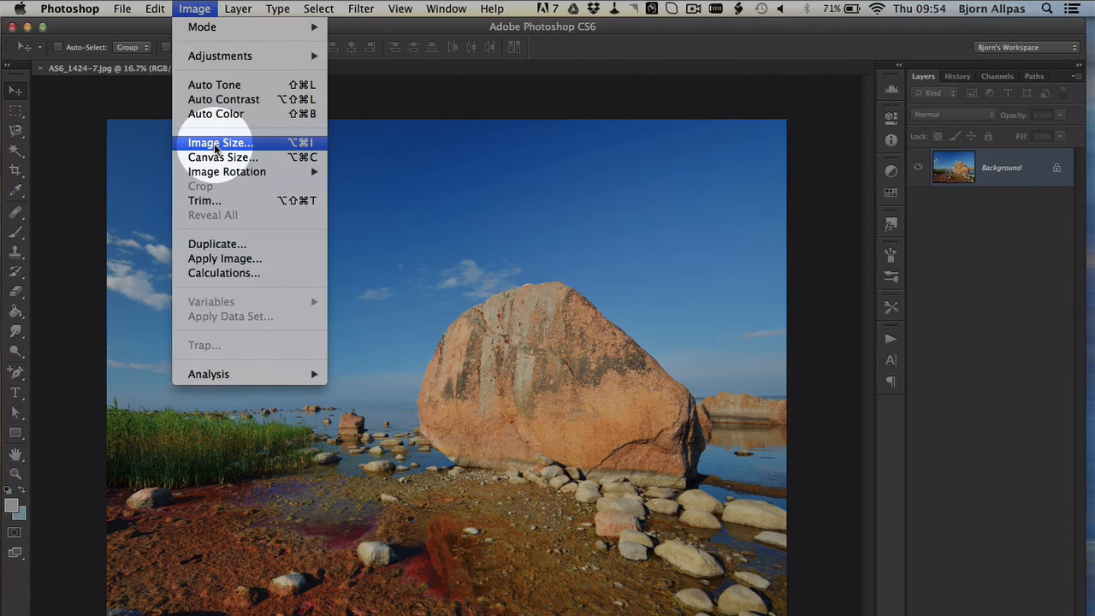
{"action": "left_click", "coordinate": [215, 144]}
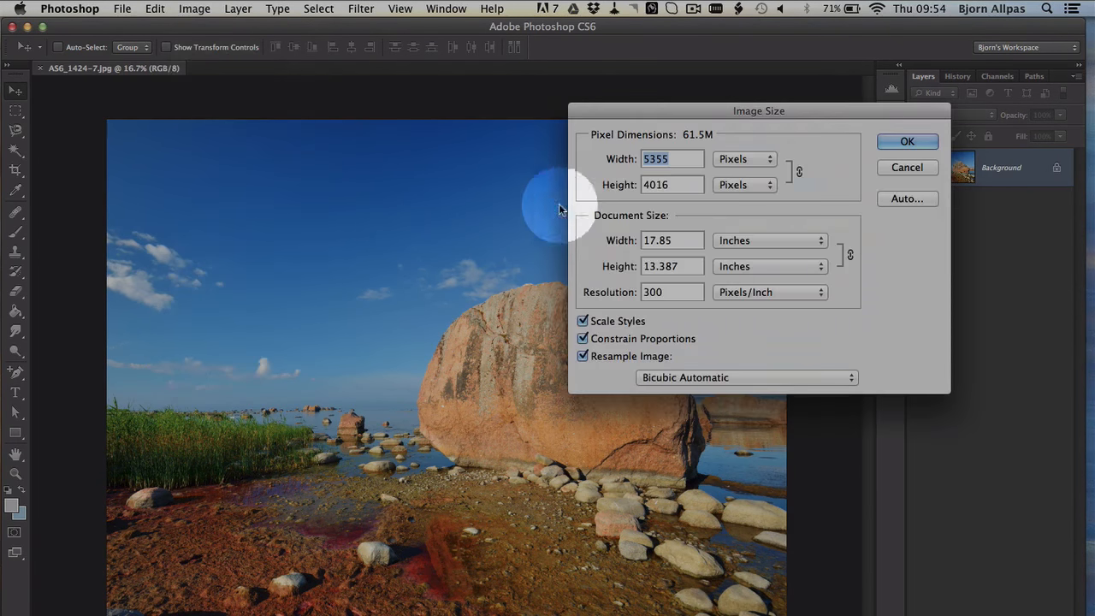
{"action": "double_click", "coordinate": [658, 292]}
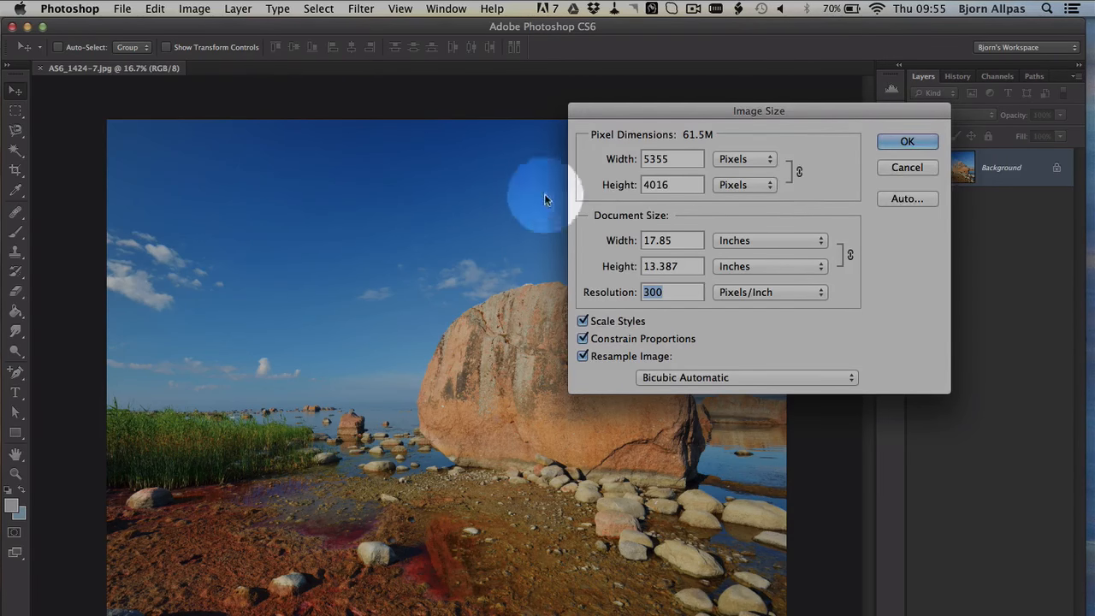
{"action": "left_click", "coordinate": [933, 167]}
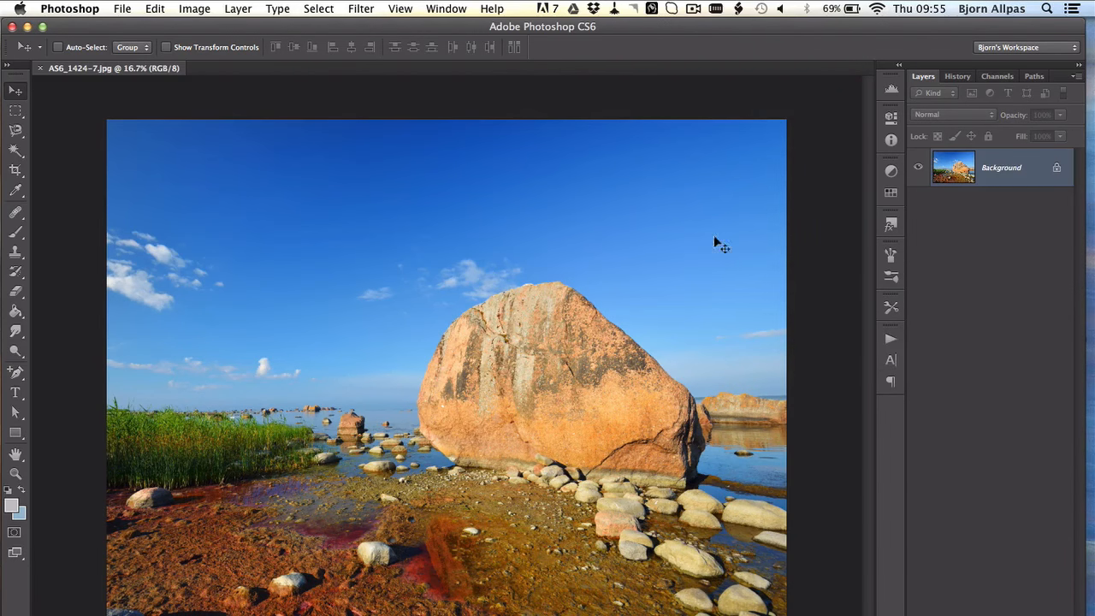
Show the list of recorded actions and collapse the HLL Actions set at its end.
{"action": "left_click", "coordinate": [456, 11]}
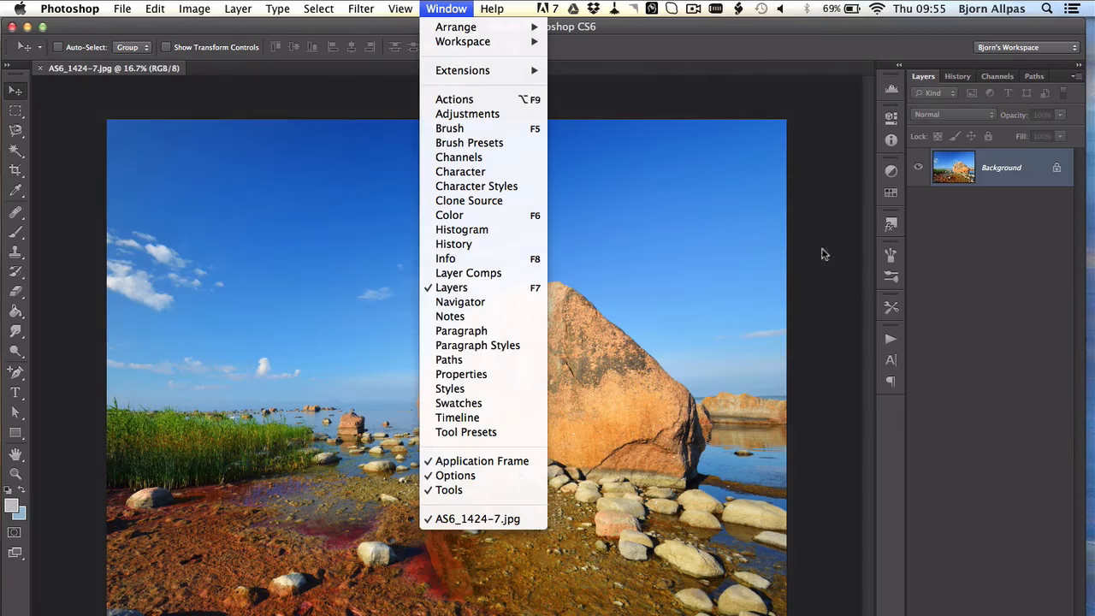
{"action": "left_click", "coordinate": [860, 281]}
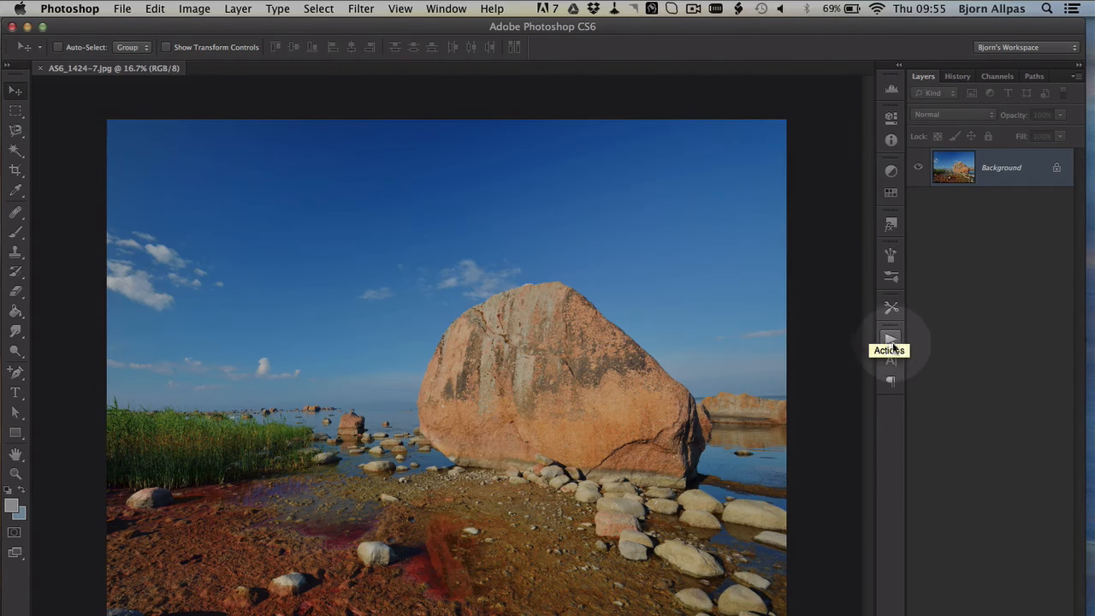
{"action": "left_click", "coordinate": [892, 339]}
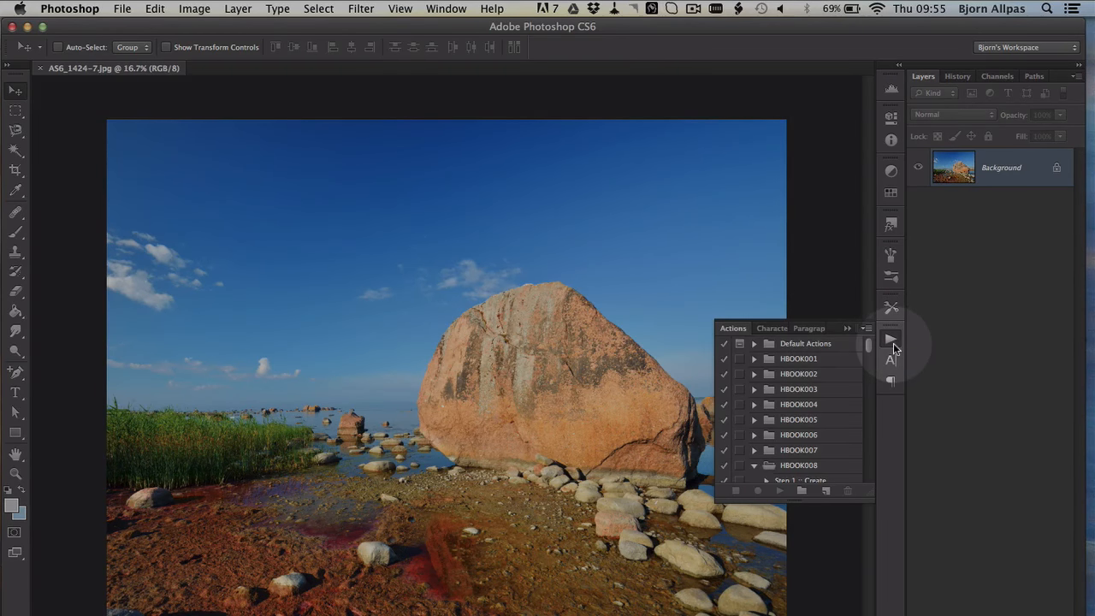
{"action": "scroll", "coordinate": [803, 412], "scroll_direction": "down", "scroll_amount": 5}
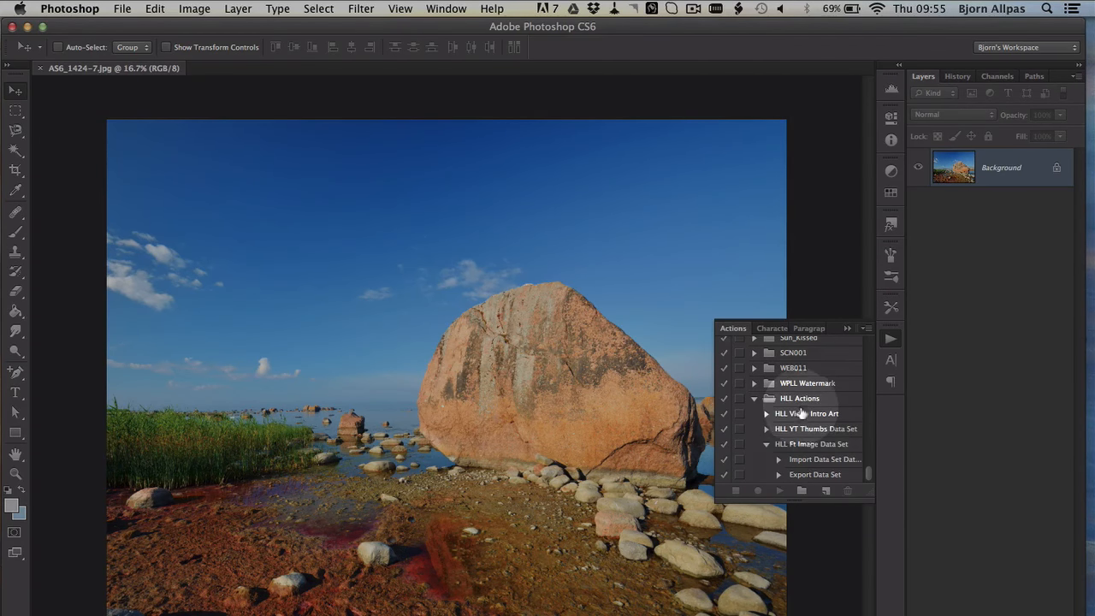
{"action": "left_click", "coordinate": [753, 399]}
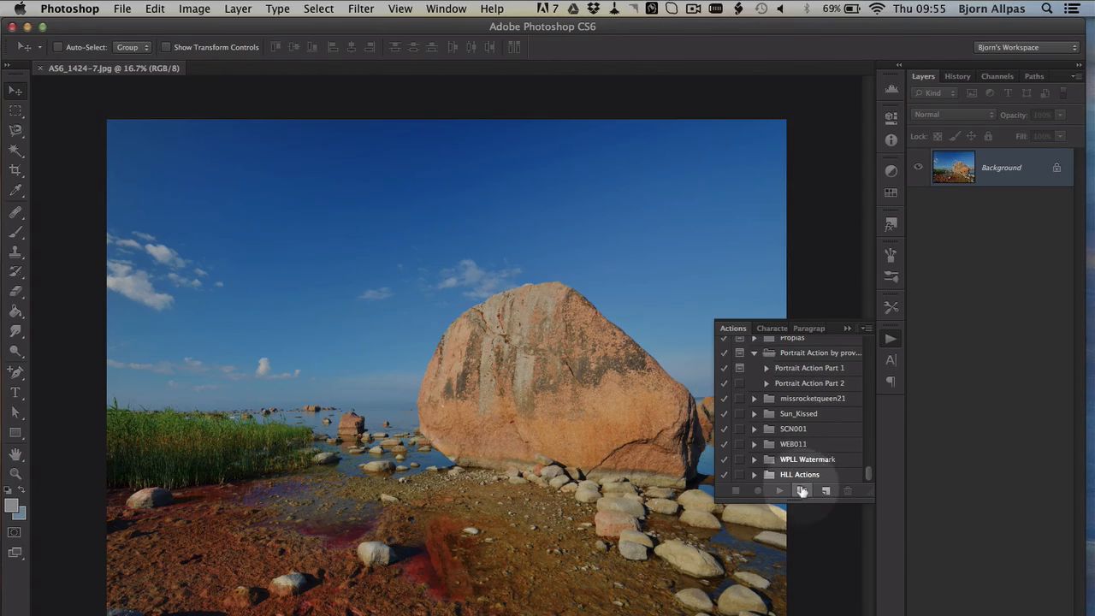
Create a new action set named "Image Crunching Action".
{"action": "left_click", "coordinate": [802, 490]}
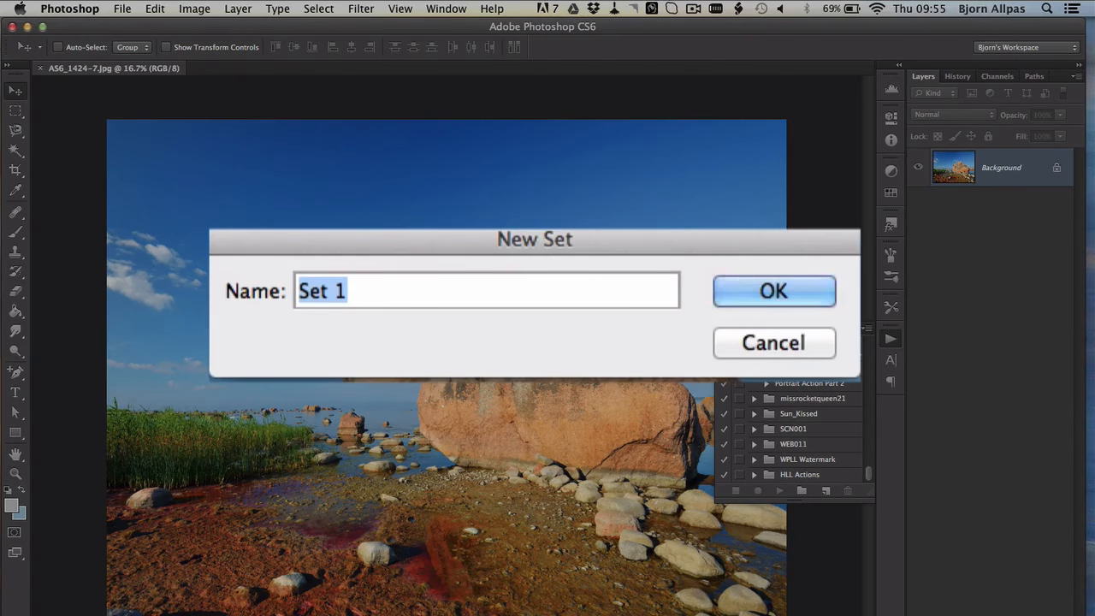
{"action": "type", "text": "Image S"}
{"action": "key", "text": "BackSpace"}
{"action": "type", "text": "C"}
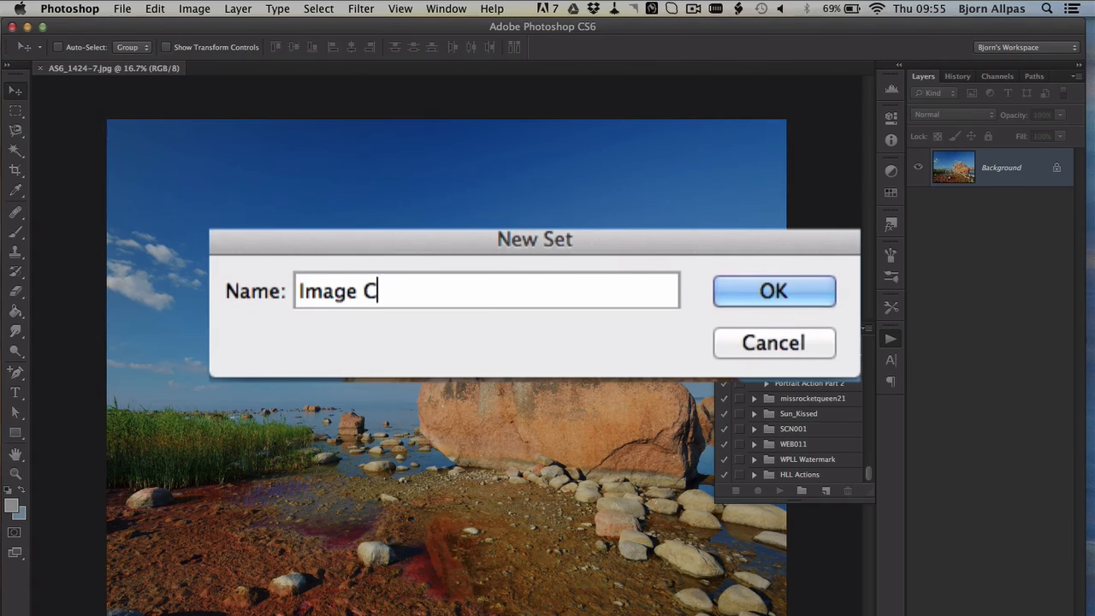
{"action": "type", "text": "runching Action"}
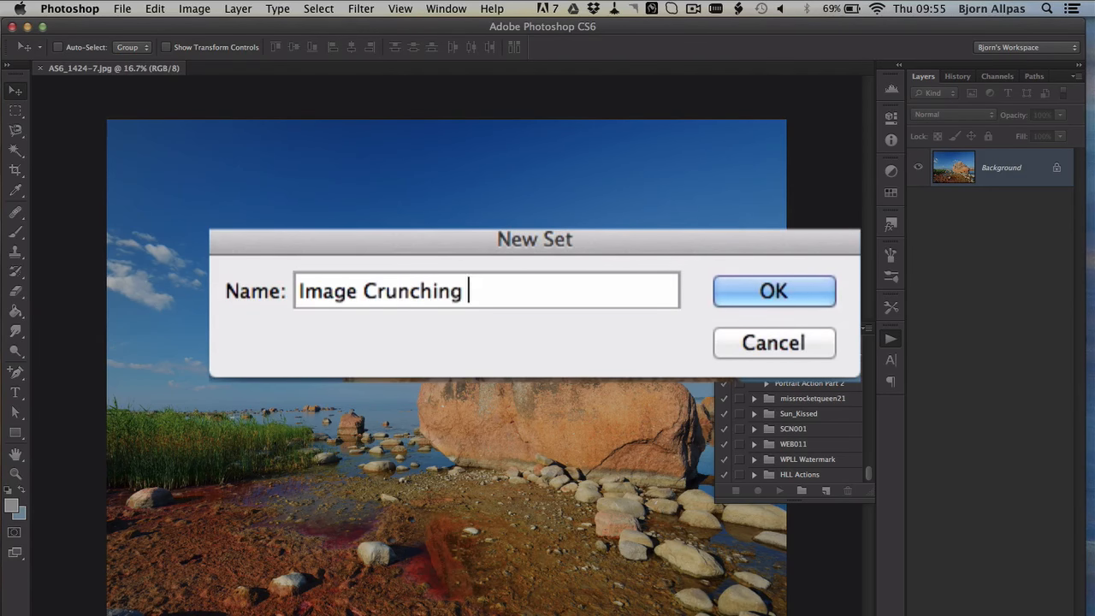
{"action": "left_click", "coordinate": [776, 303]}
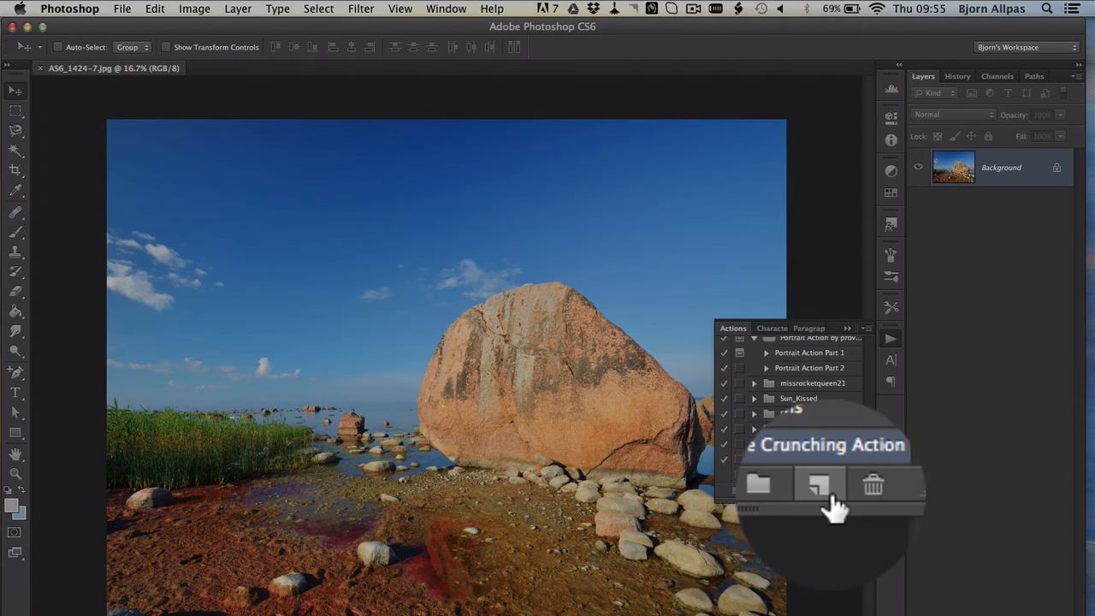
Start recording a new action named "Image Cruncher" in the Image Crunching Action set.
{"action": "left_click", "coordinate": [826, 491]}
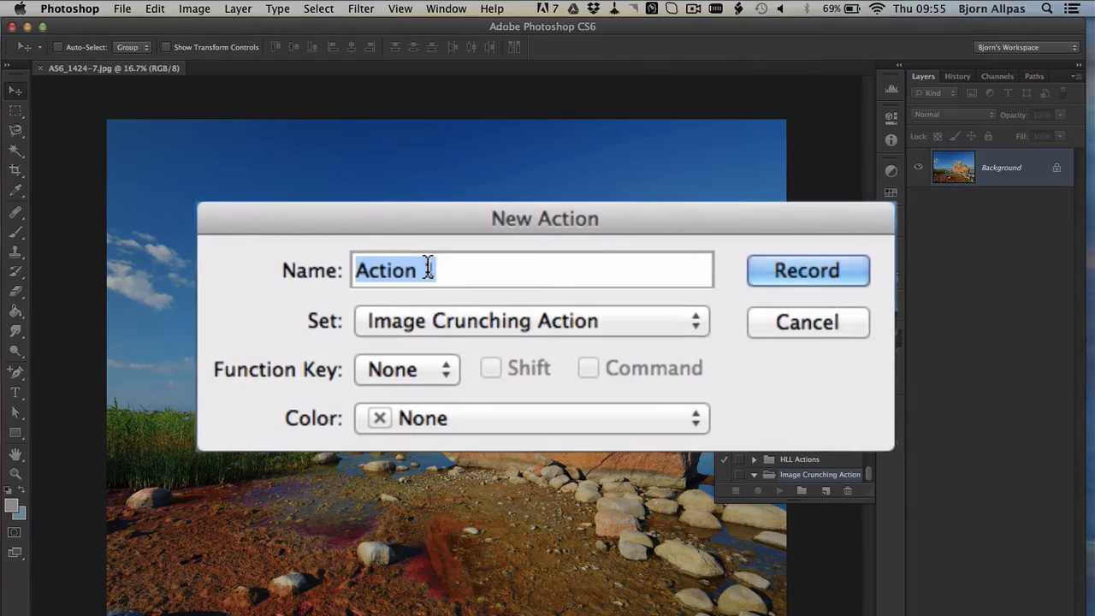
{"action": "type", "text": "Image "}
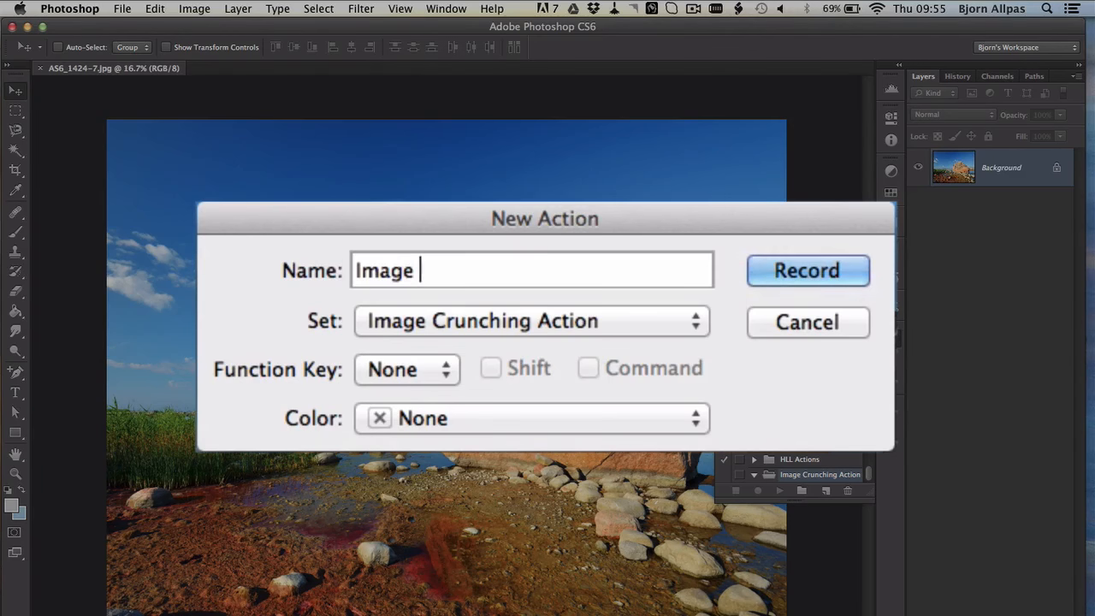
{"action": "type", "text": "Cruncher"}
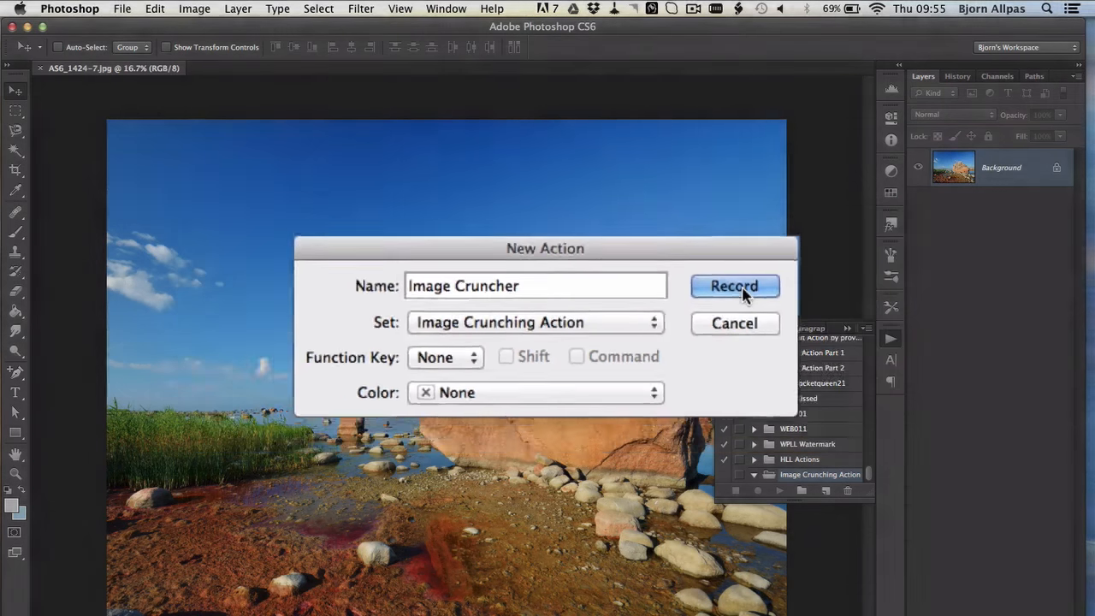
{"action": "left_click", "coordinate": [805, 274]}
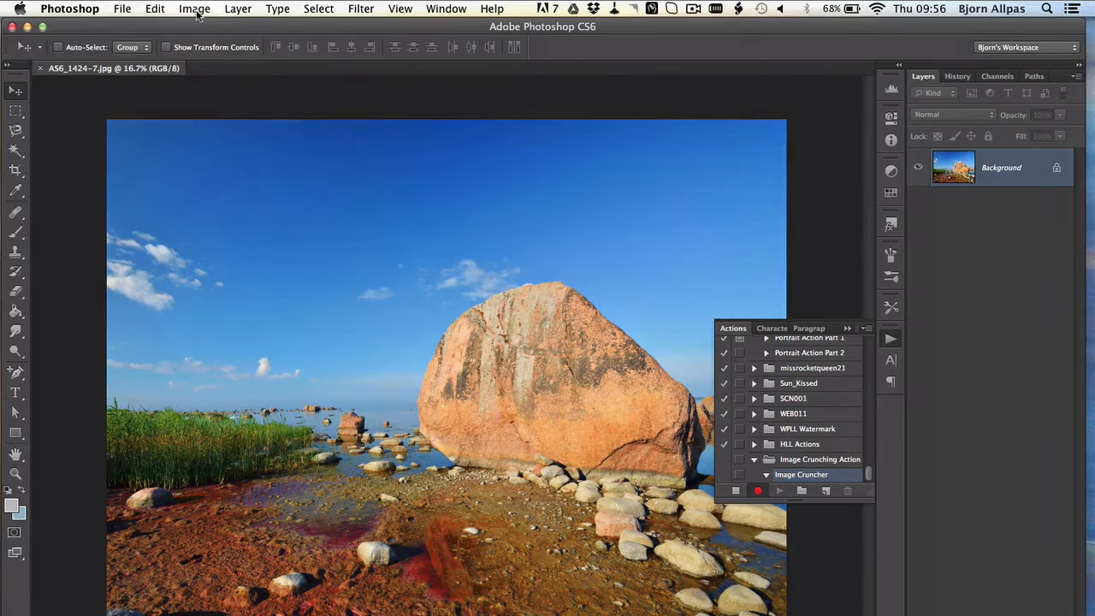
Resize the image to 72 pixels/inch resolution and 500 pixels wide, and stop recording the action.
{"action": "left_click", "coordinate": [195, 10]}
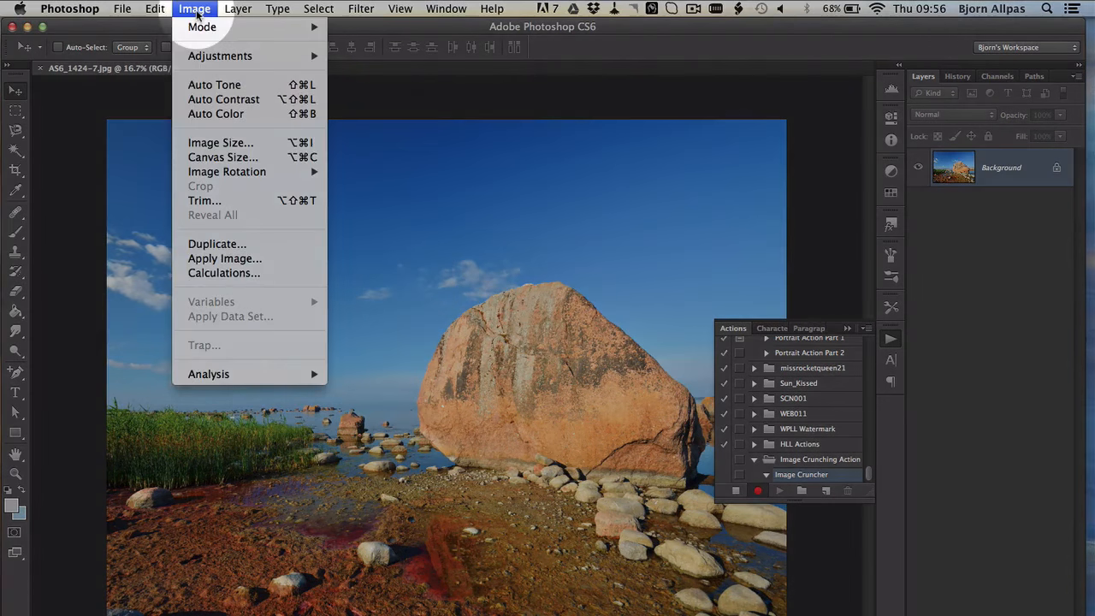
{"action": "left_click", "coordinate": [223, 144]}
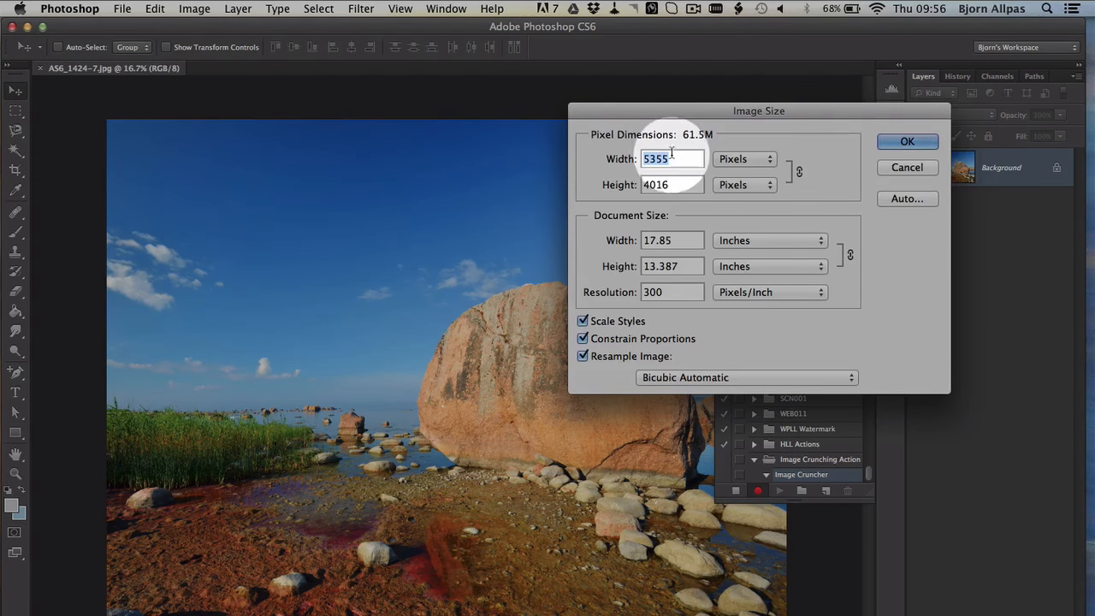
{"action": "double_click", "coordinate": [667, 291]}
{"action": "type", "text": "72"}
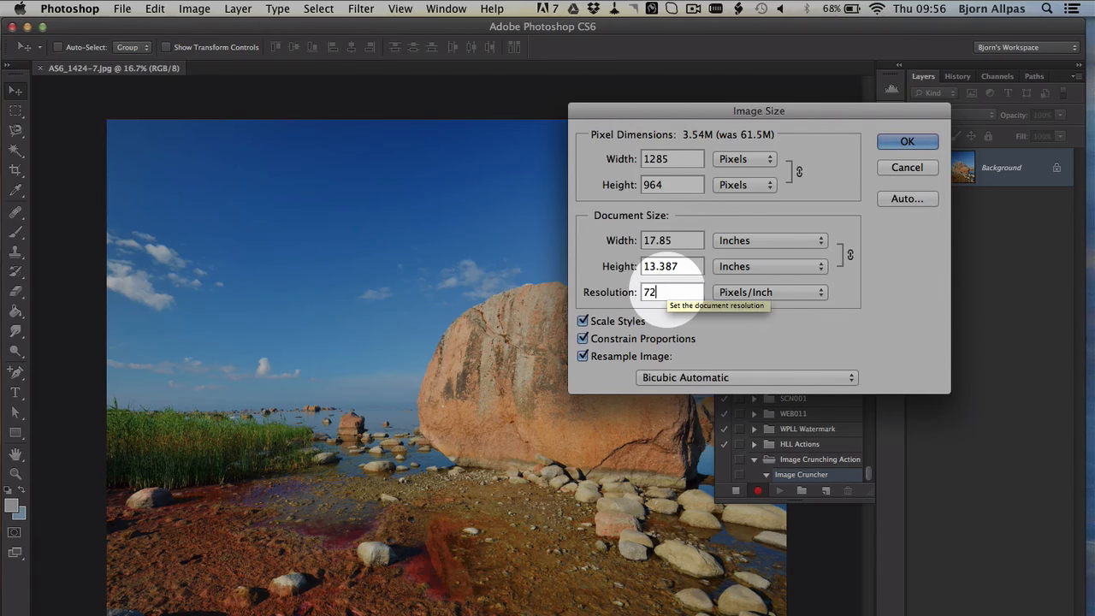
{"action": "double_click", "coordinate": [664, 161]}
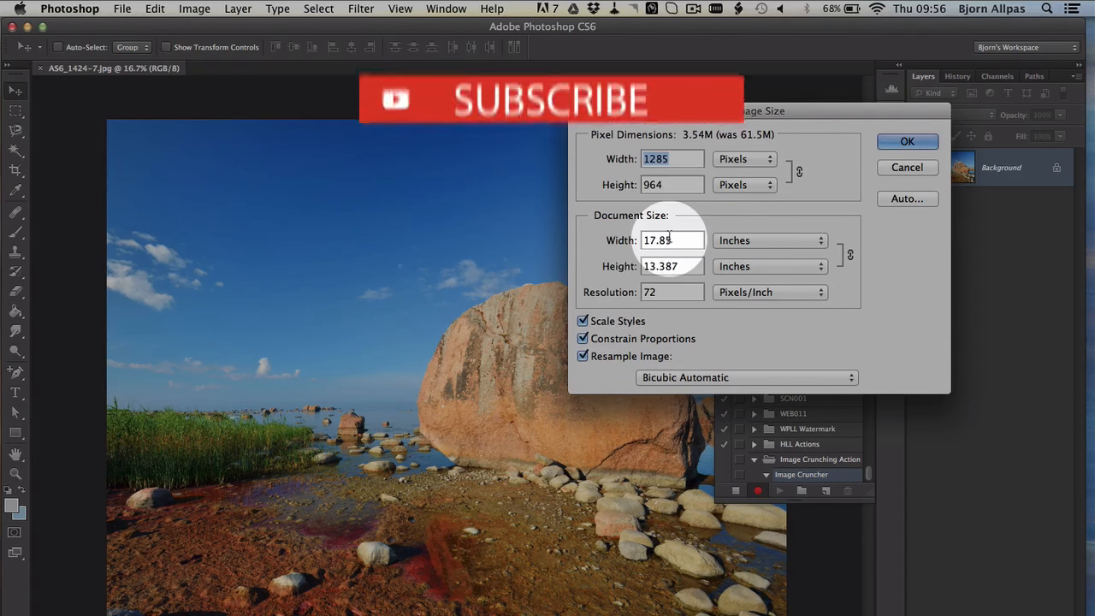
{"action": "type", "text": "500"}
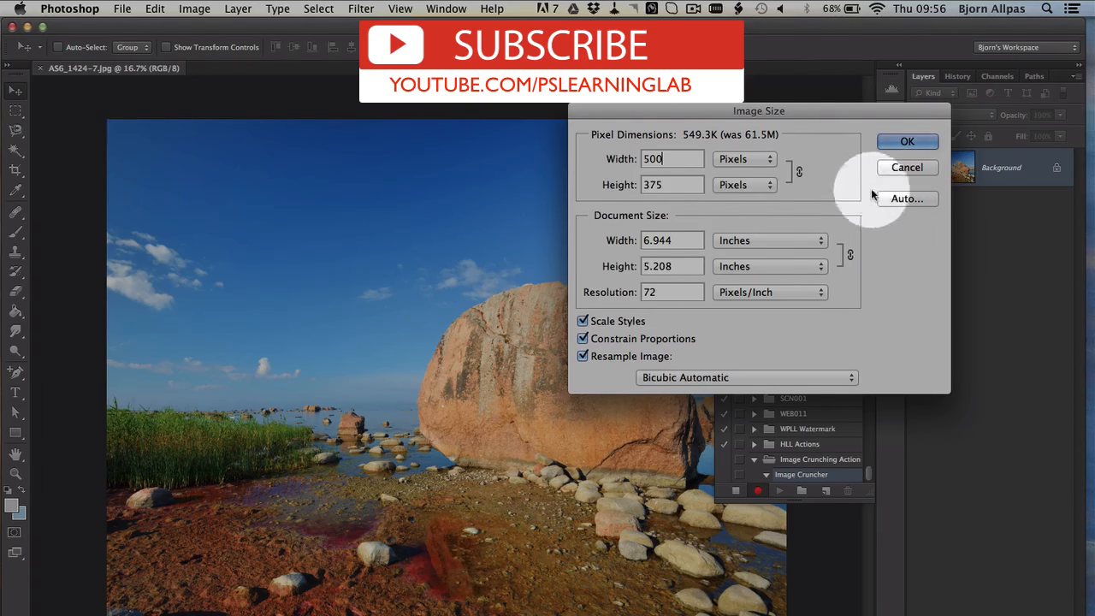
{"action": "left_click", "coordinate": [902, 143]}
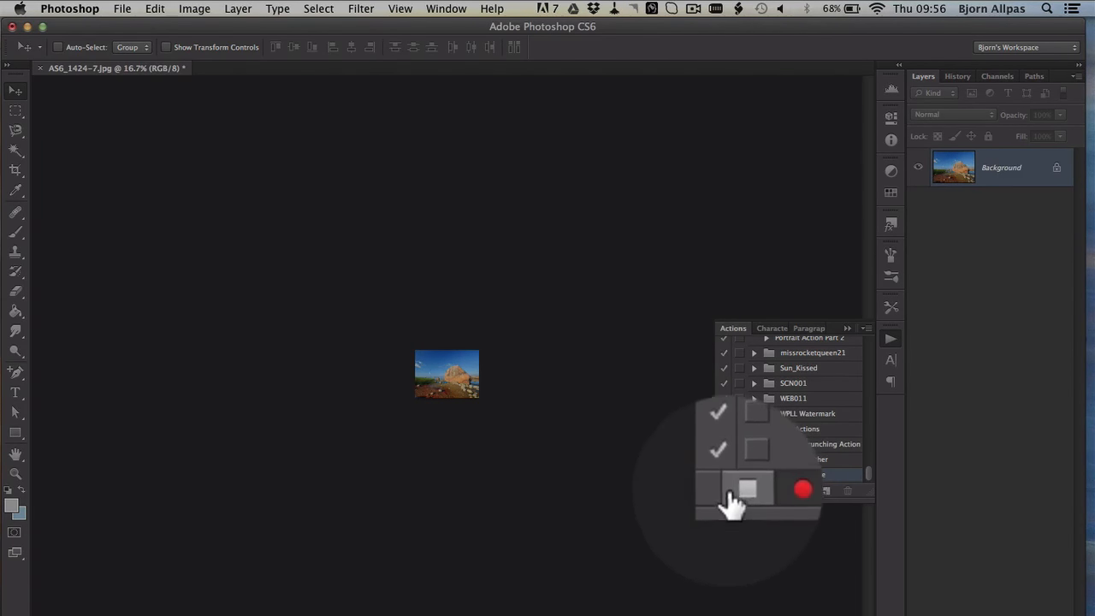
{"action": "left_click", "coordinate": [736, 493]}
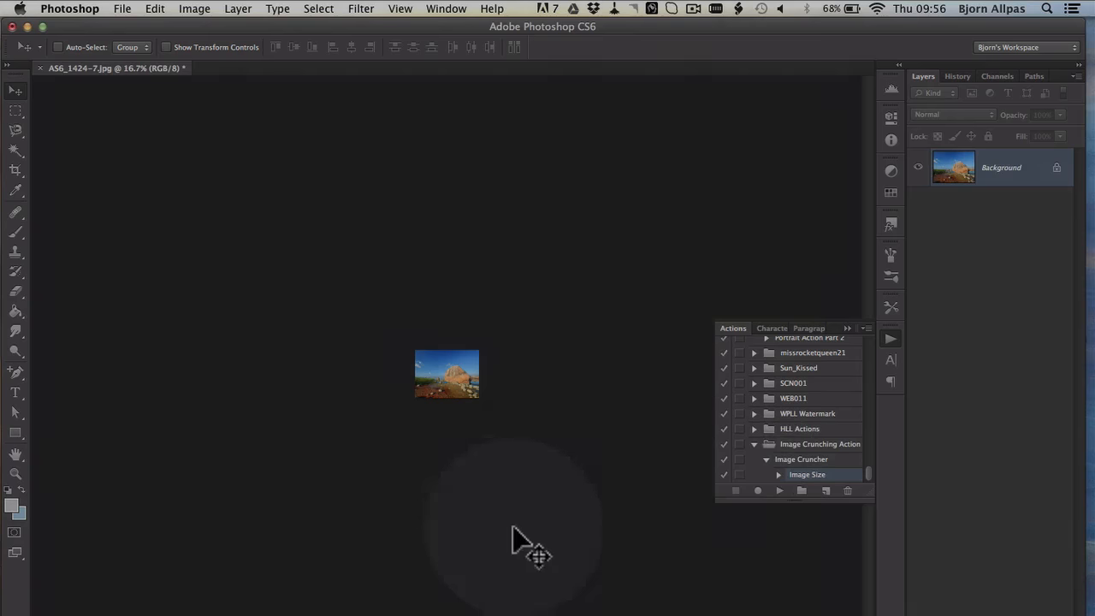
Inspect the resized boulder photo at 100% and check its pixel dimensions and resolution.
{"action": "key", "text": "super+plus"}
{"action": "key", "text": "super+plus"}
{"action": "key", "text": "super+plus"}
{"action": "key", "text": "super+plus"}
{"action": "key", "text": "super+plus"}
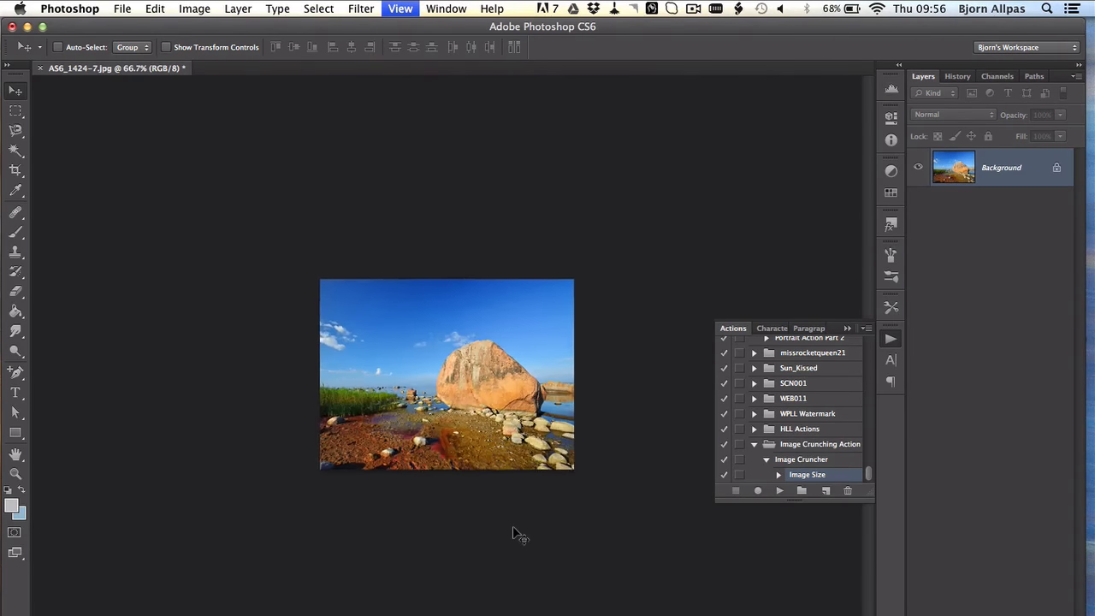
{"action": "key", "text": "super+minus"}
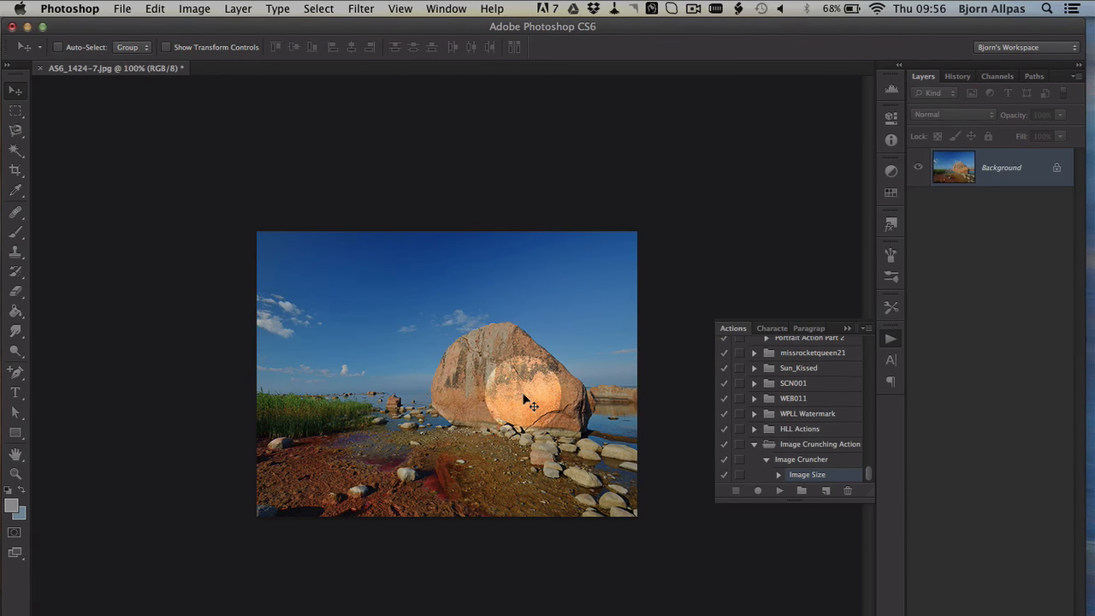
{"action": "left_click", "coordinate": [195, 9]}
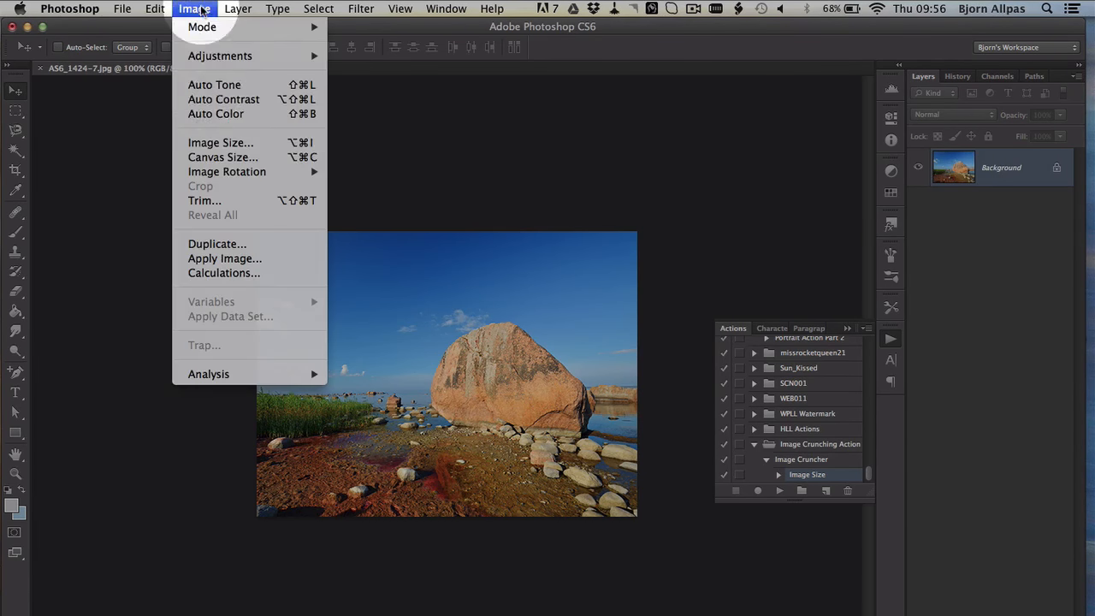
{"action": "left_click", "coordinate": [221, 143]}
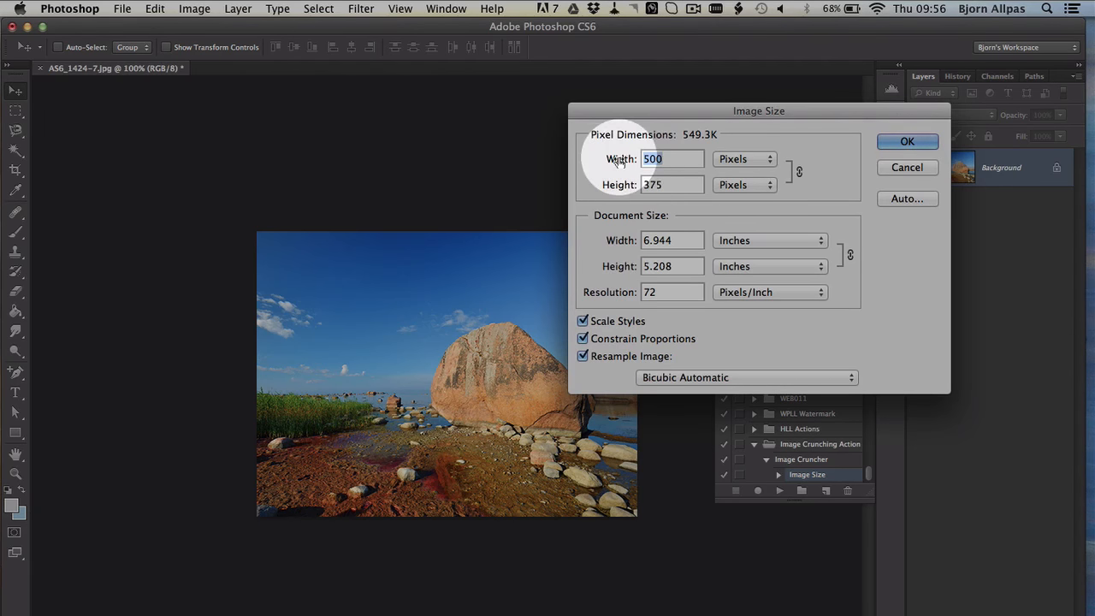
{"action": "left_click", "coordinate": [907, 167]}
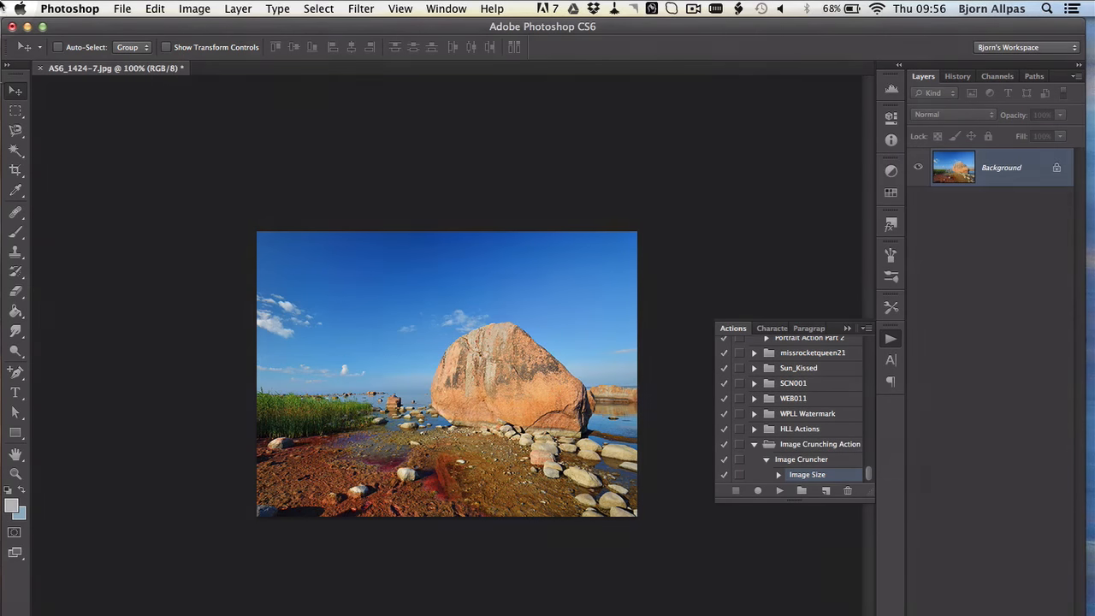
Switch to Finder and open AS6_1438-12.jpg from the New Travel folder in Photoshop.
{"action": "left_click", "coordinate": [14, 83]}
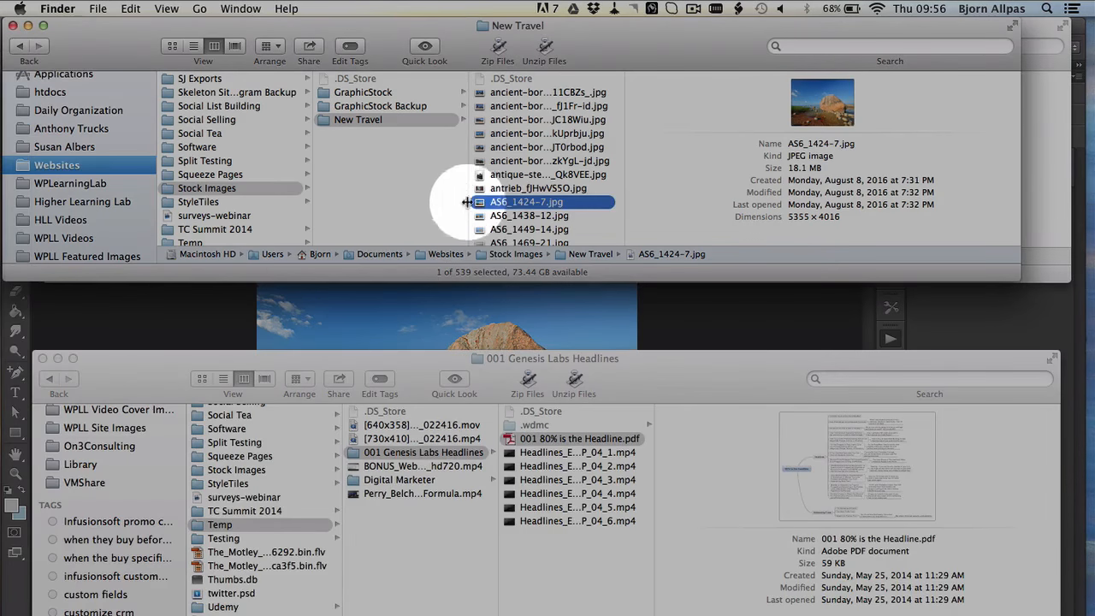
{"action": "left_click", "coordinate": [484, 216]}
{"action": "left_click_drag", "start_coordinate": [483, 221], "coordinate": [400, 269]}
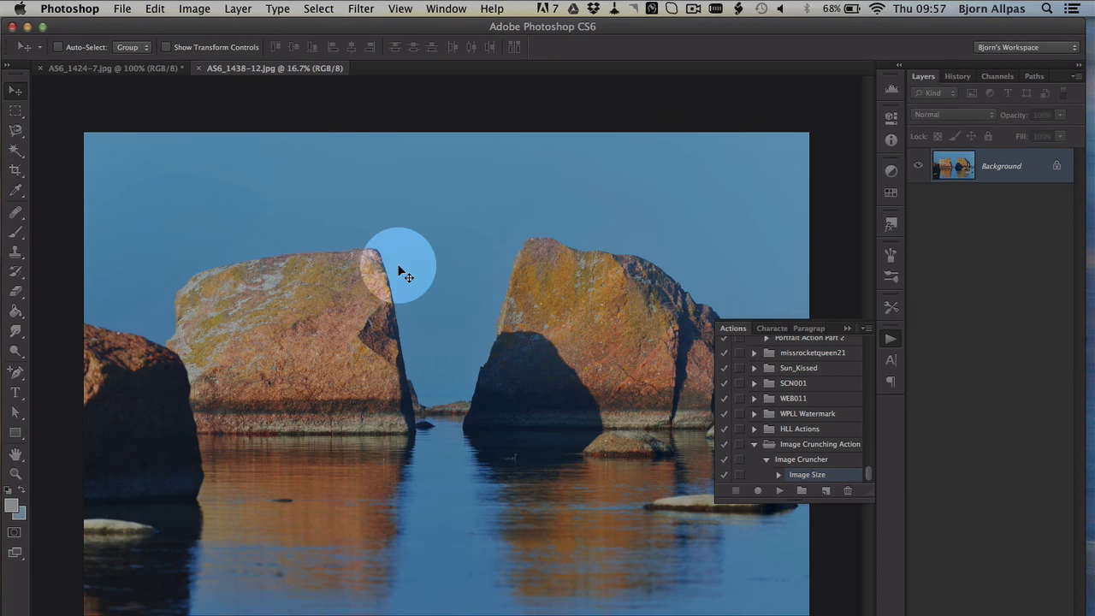
Check the pixel dimensions and resolution of AS6_1438-12.jpg without changing its size.
{"action": "left_click", "coordinate": [195, 8]}
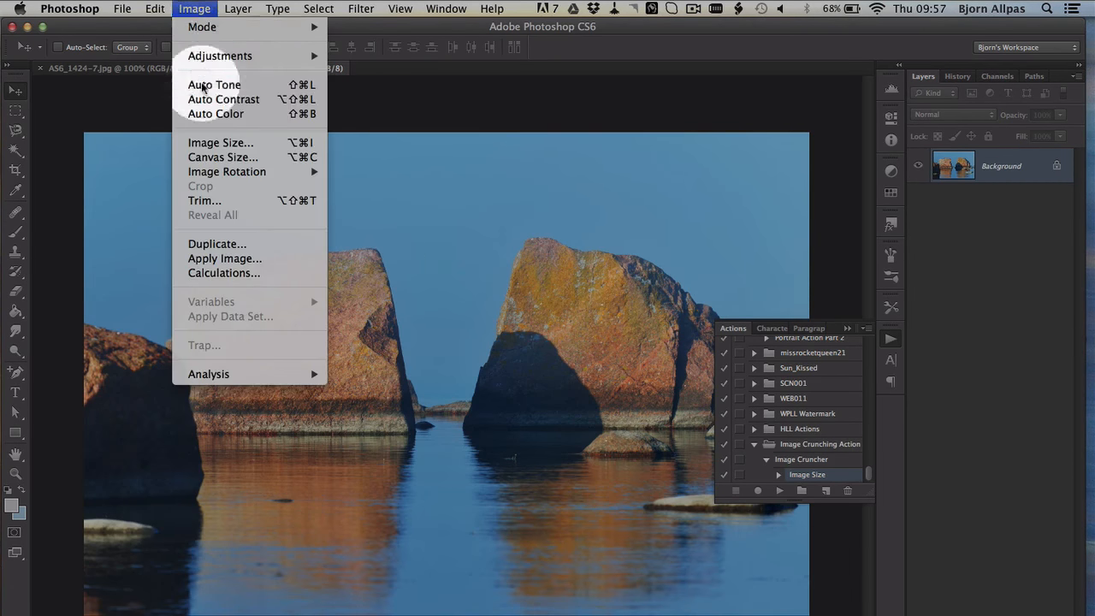
{"action": "left_click", "coordinate": [219, 140]}
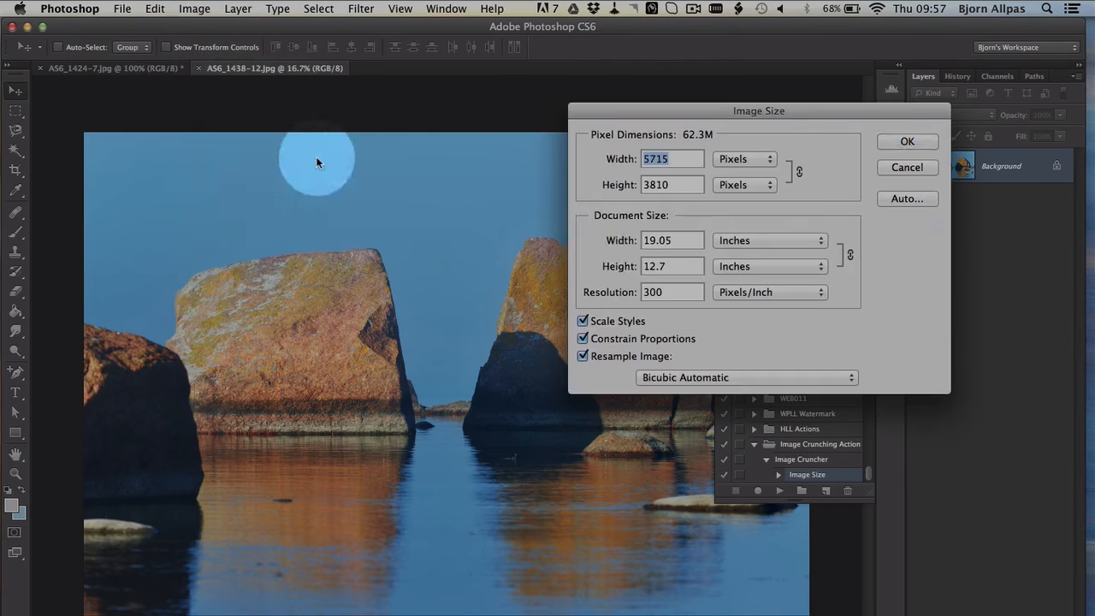
{"action": "double_click", "coordinate": [665, 292]}
{"action": "double_click", "coordinate": [655, 159]}
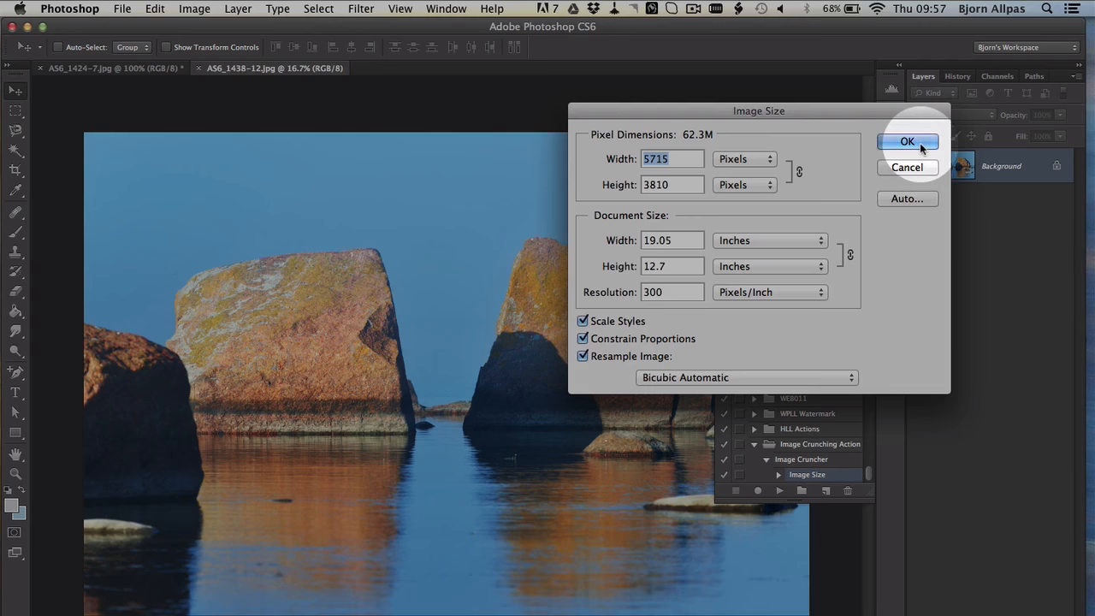
{"action": "left_click", "coordinate": [909, 167]}
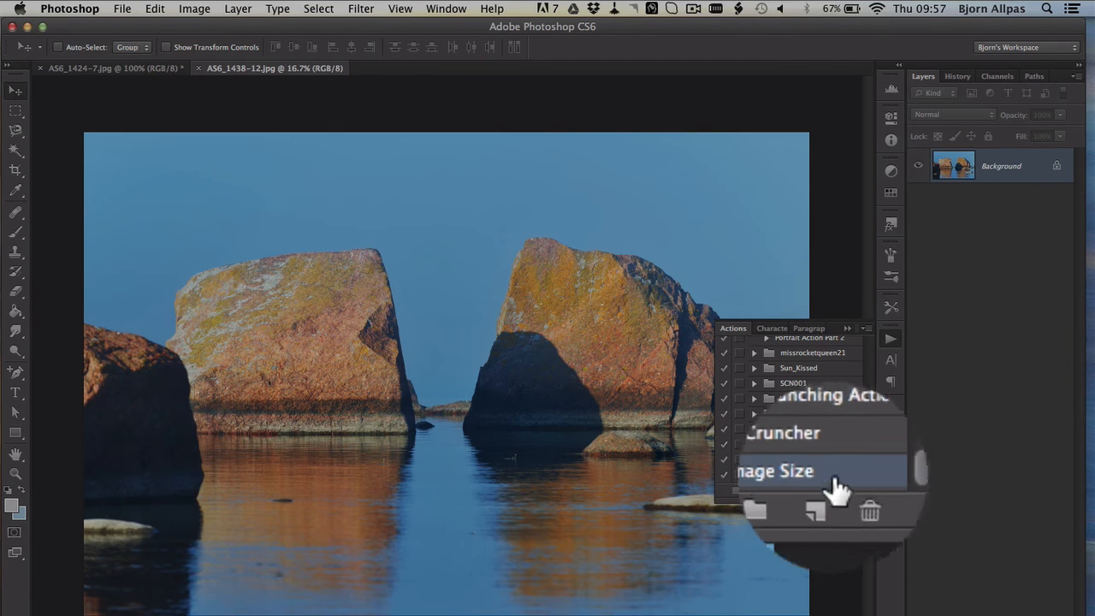
Try the Image Cruncher action on AS6_1438-12.jpg, view the result at 100%, and undo the resize.
{"action": "left_click", "coordinate": [773, 471]}
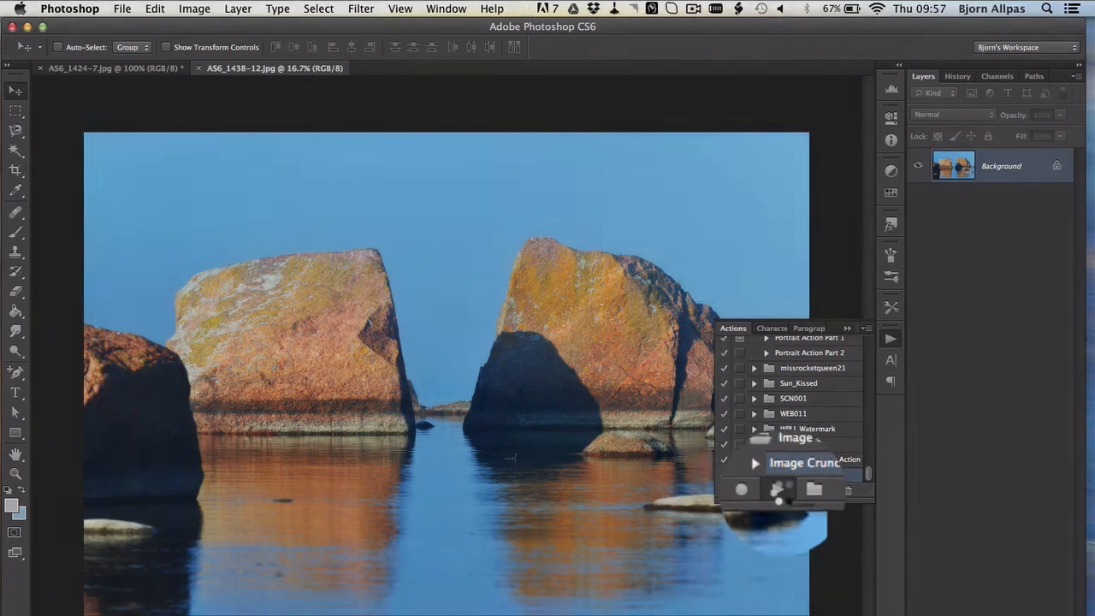
{"action": "left_click", "coordinate": [782, 490]}
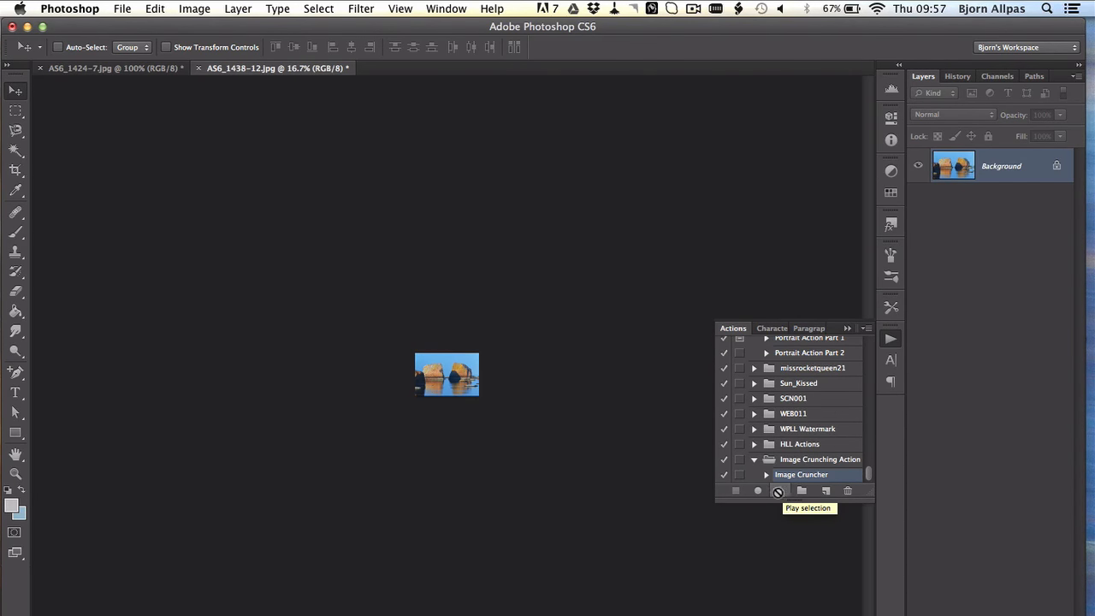
{"action": "key", "text": "super+equal"}
{"action": "key", "text": "super+equal"}
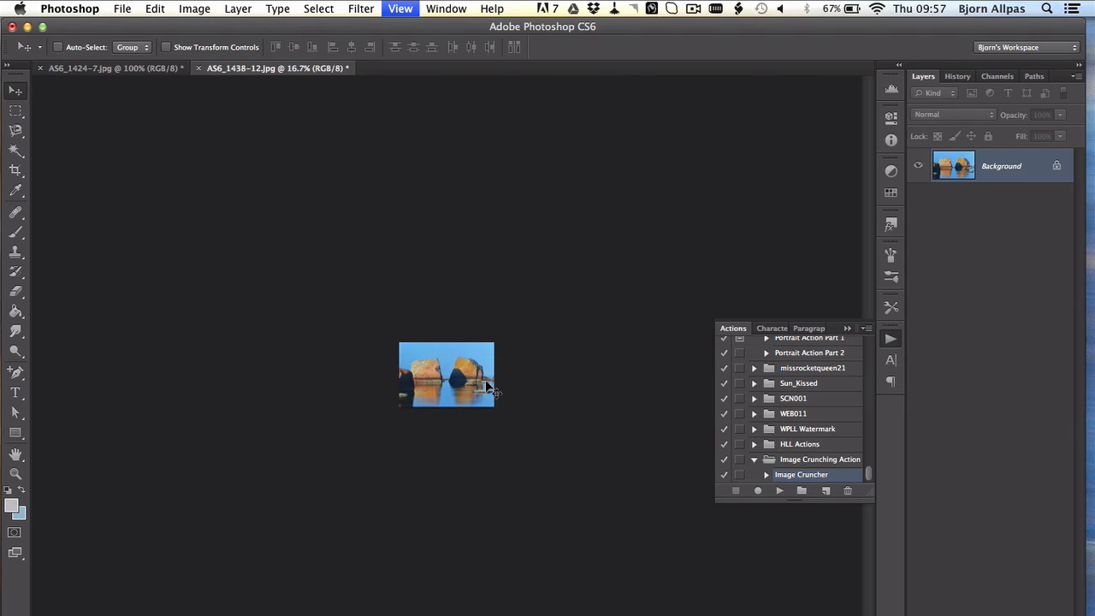
{"action": "key", "text": "super+equal"}
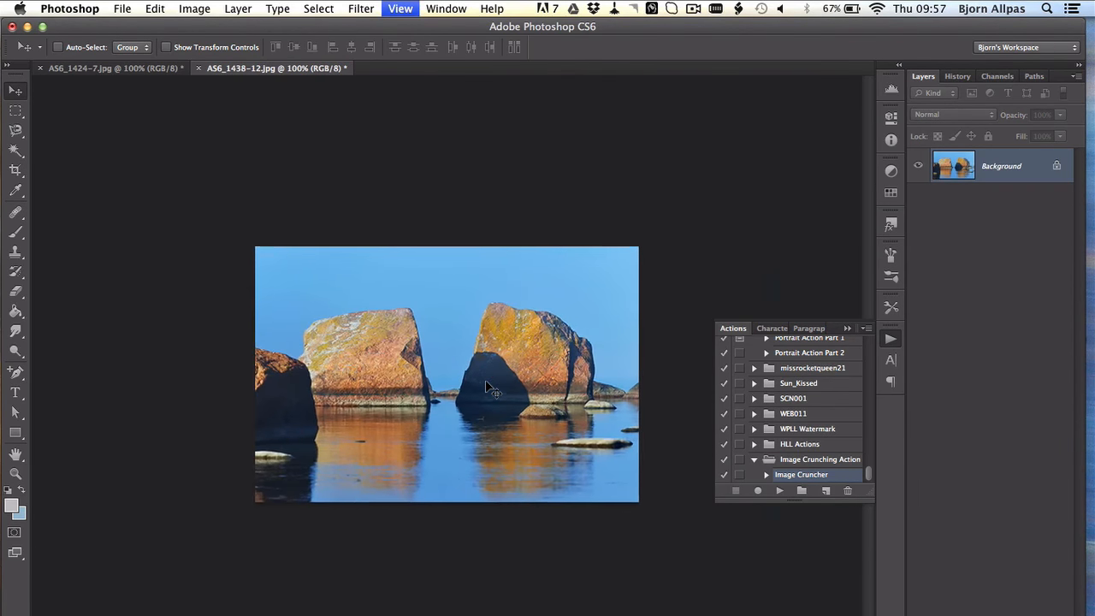
{"action": "key", "text": "super+equal"}
{"action": "key", "text": "super+minus"}
{"action": "key", "text": "super+z"}
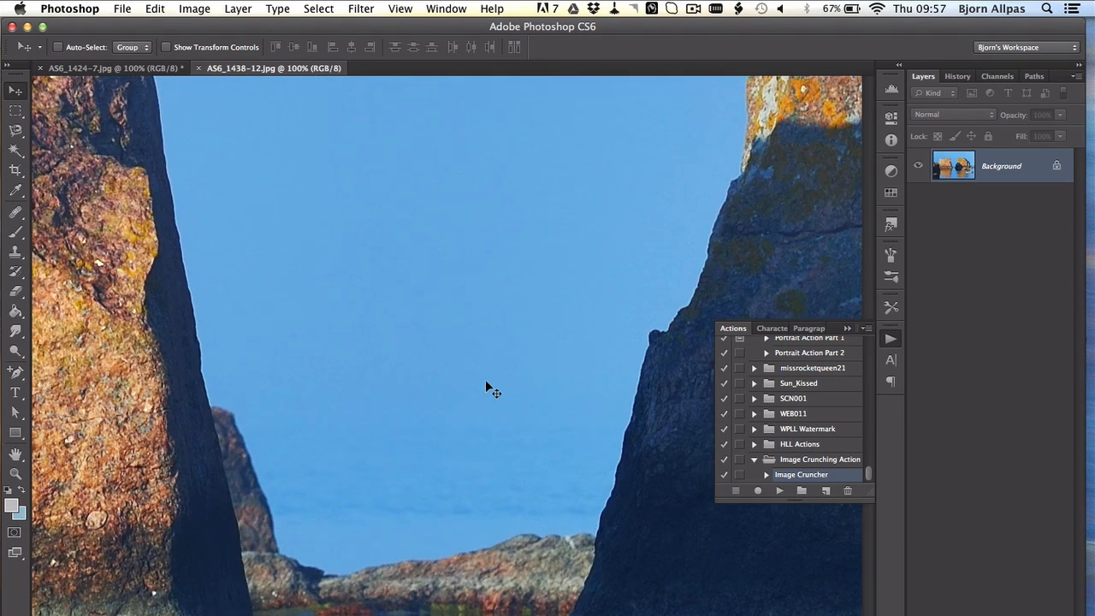
Play the Image Cruncher action again on the full-size AS6_1438-12.jpg photo.
{"action": "key", "text": "super+0"}
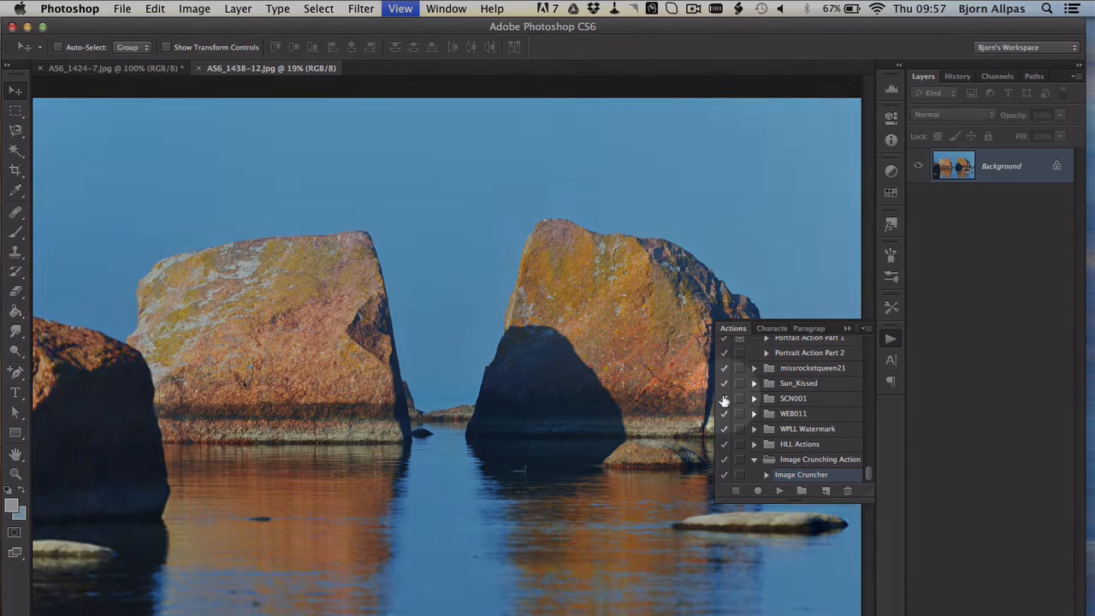
{"action": "key", "text": "super+minus"}
{"action": "left_click", "coordinate": [781, 491]}
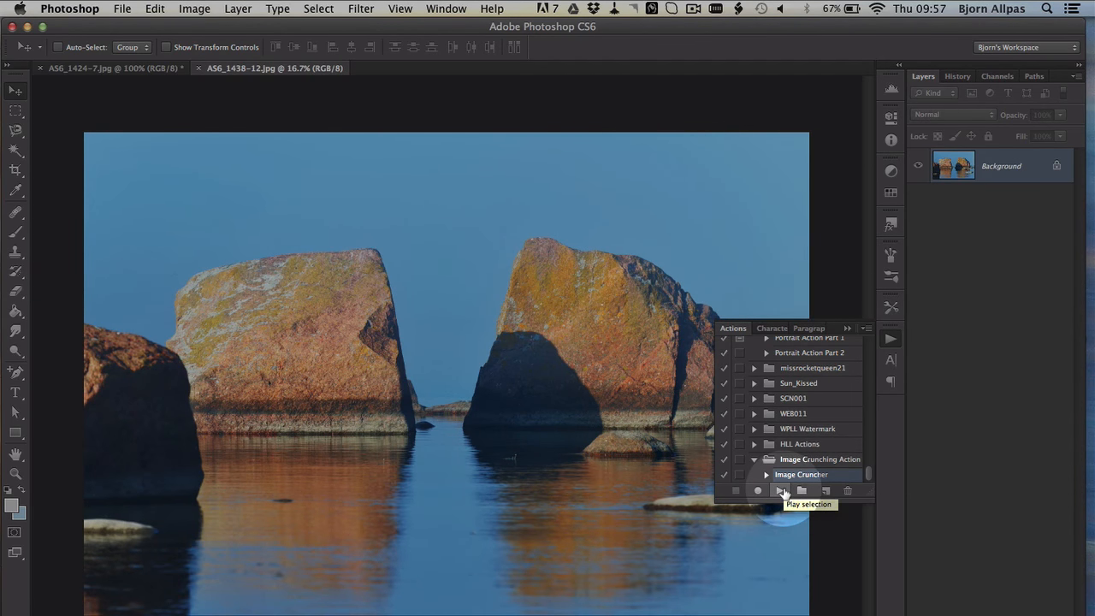
{"action": "left_click", "coordinate": [781, 492]}
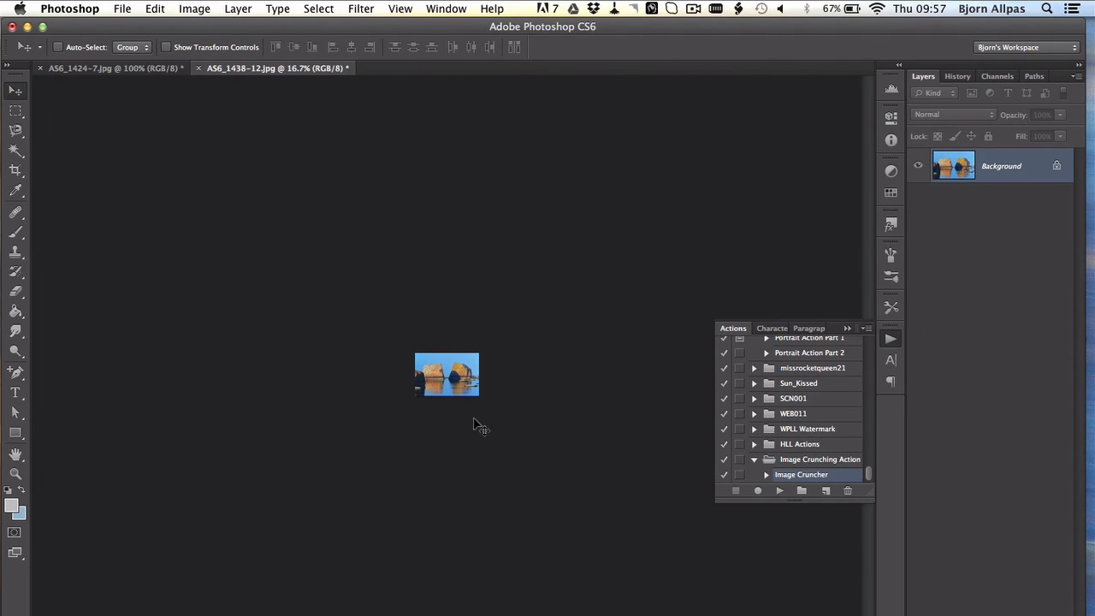
Check the crunched photo's pixel dimensions and resolution, and view it enlarged at 200%.
{"action": "left_click", "coordinate": [194, 8]}
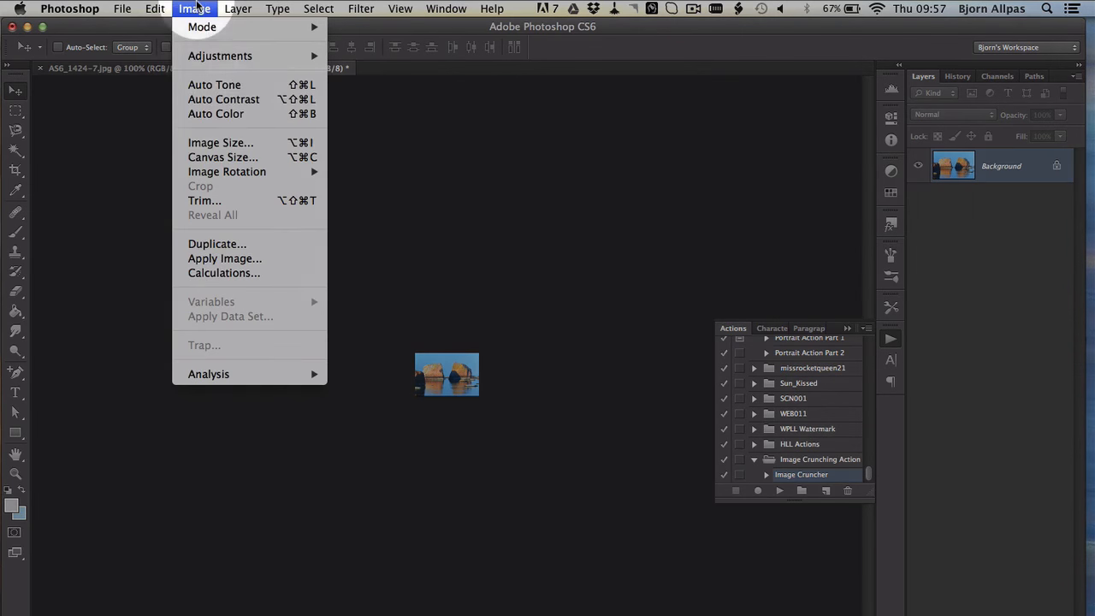
{"action": "left_click", "coordinate": [209, 143]}
{"action": "left_click_drag", "start_coordinate": [704, 297], "coordinate": [607, 305]}
{"action": "left_click", "coordinate": [652, 159]}
{"action": "double_click", "coordinate": [652, 158]}
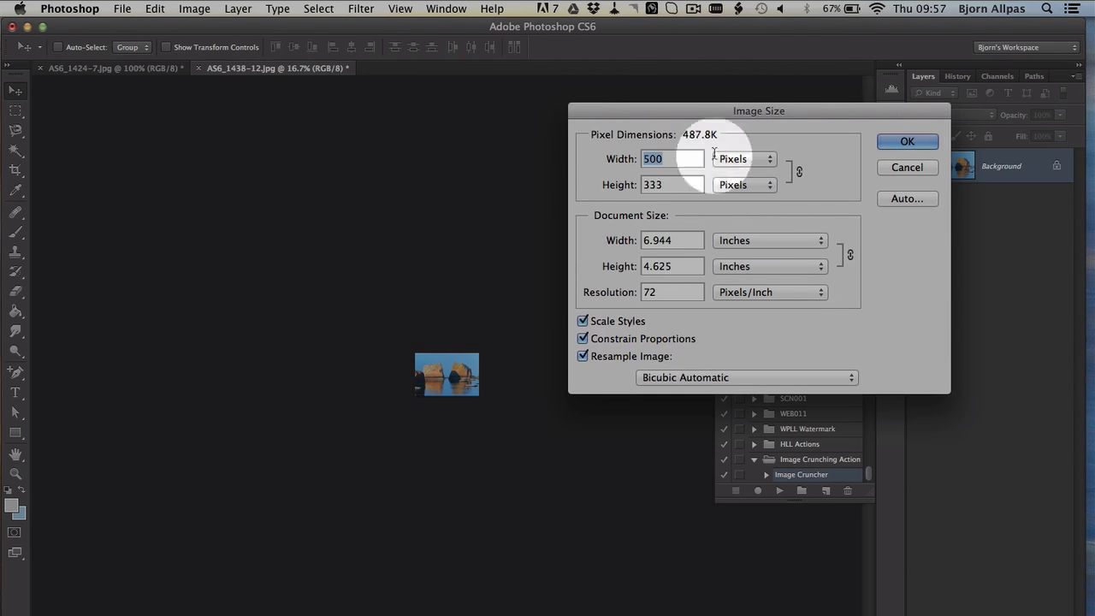
{"action": "left_click", "coordinate": [907, 167]}
{"action": "key", "text": "super+equal"}
{"action": "key", "text": "super+equal"}
{"action": "key", "text": "super+equal"}
{"action": "key", "text": "super+equal"}
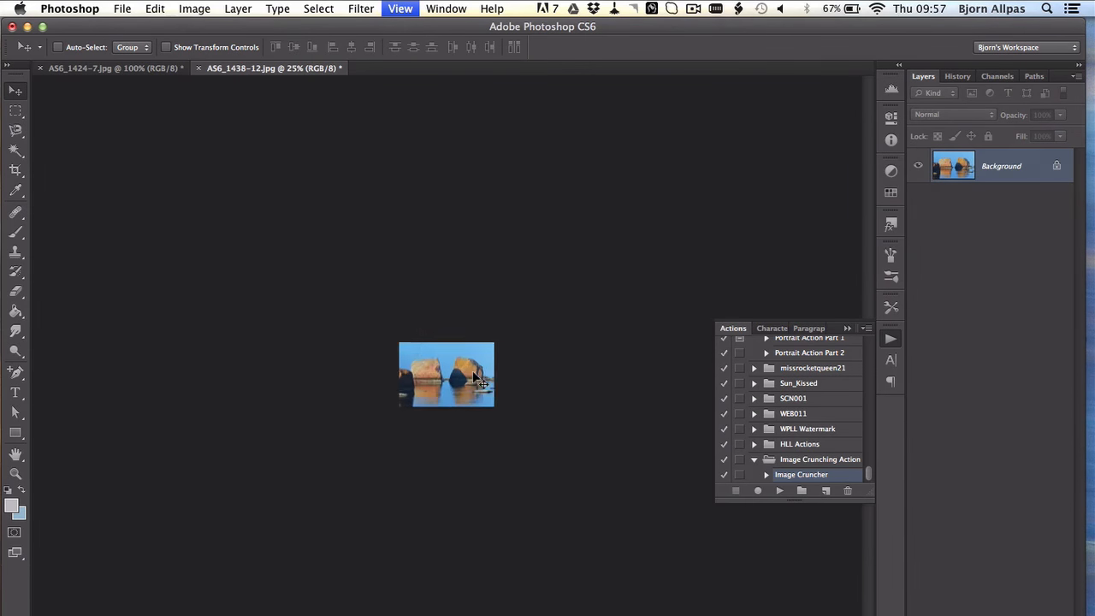
{"action": "key", "text": "super+equal"}
{"action": "key", "text": "super+equal"}
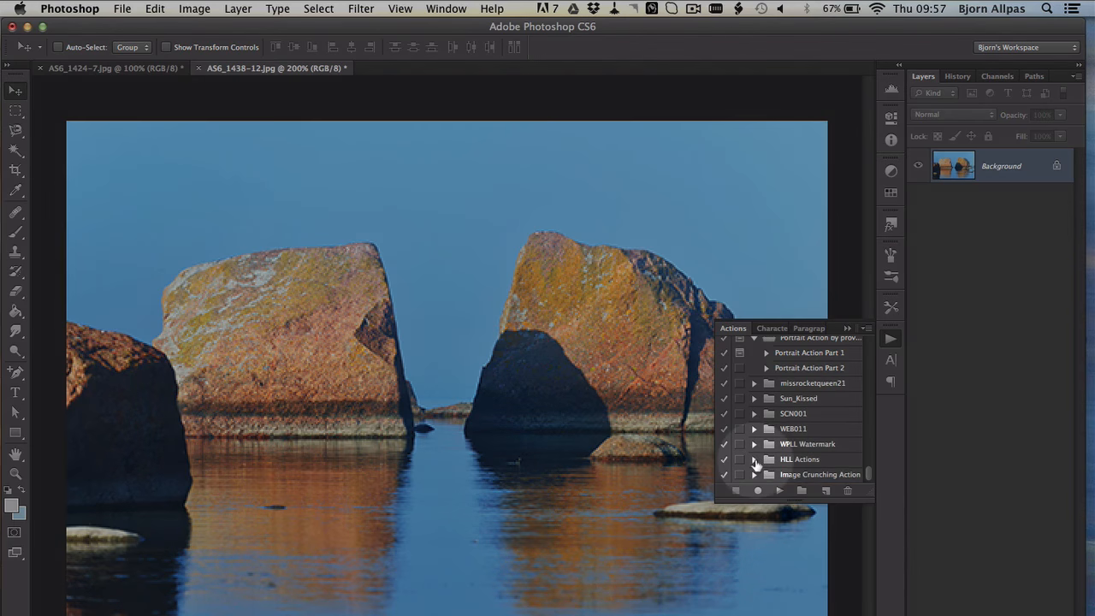
Find the MAG003 action set and play its Step 1 :: Create action to generate a magazine cover template.
{"action": "left_click", "coordinate": [753, 462]}
{"action": "scroll", "coordinate": [797, 467], "scroll_direction": "up", "scroll_amount": 15}
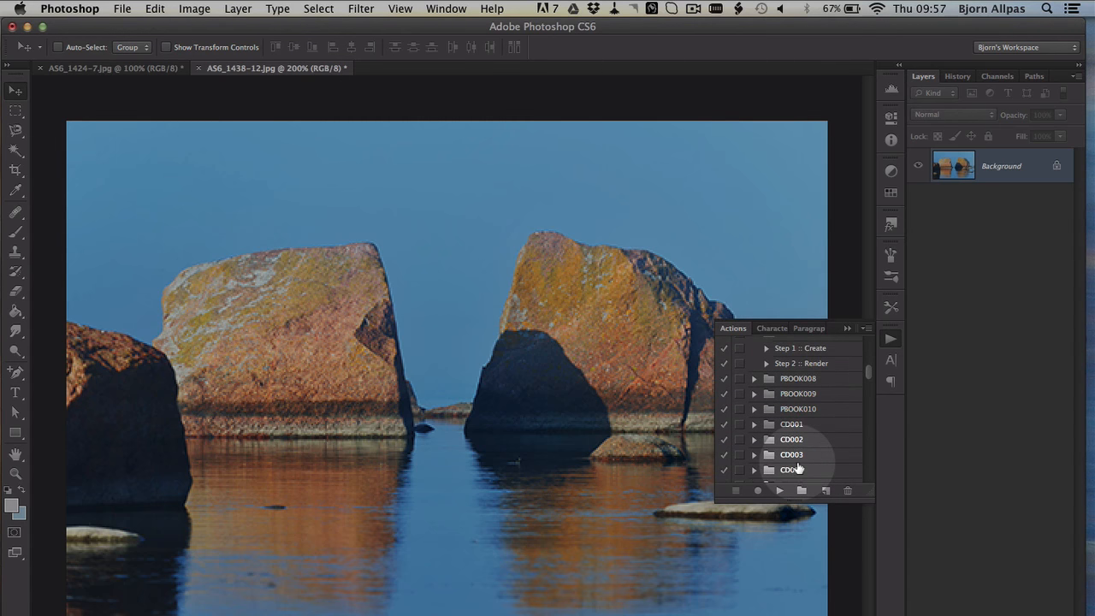
{"action": "scroll", "coordinate": [798, 467], "scroll_direction": "up", "scroll_amount": 8}
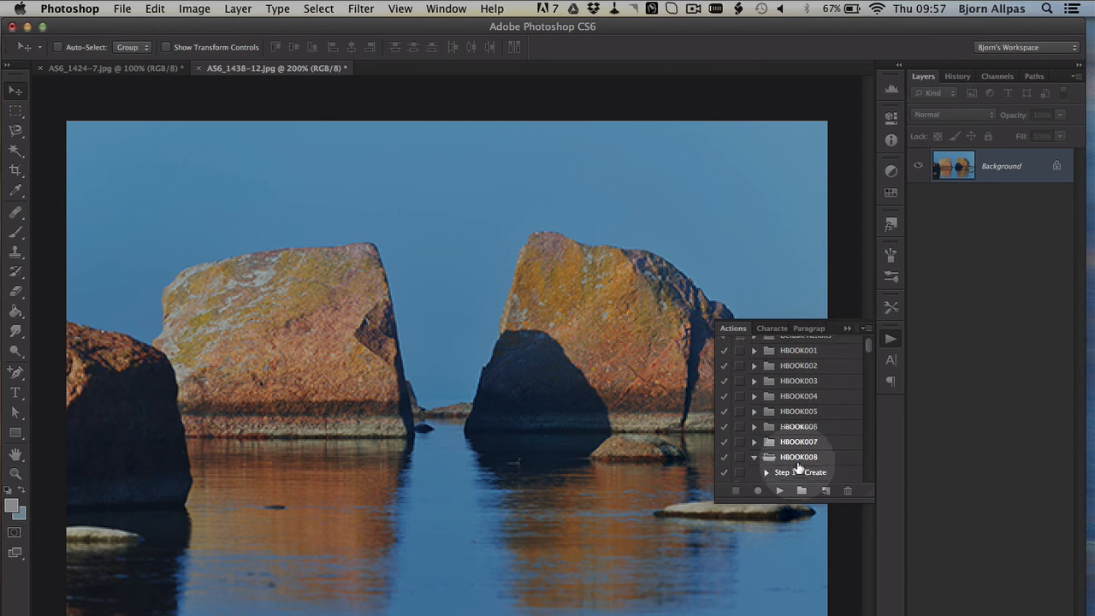
{"action": "scroll", "coordinate": [798, 467], "scroll_direction": "down", "scroll_amount": 6}
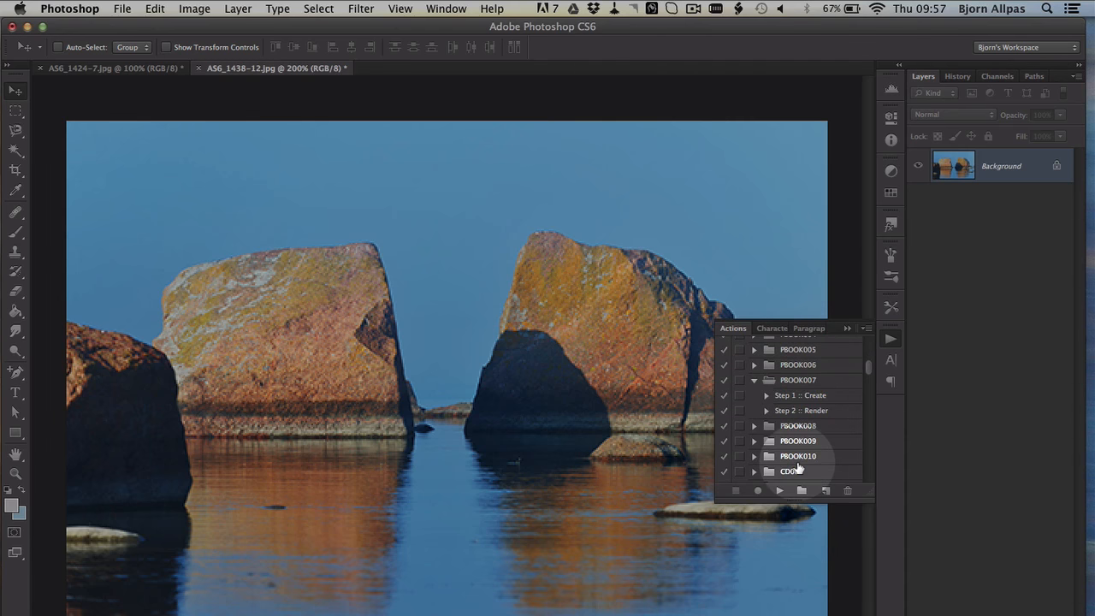
{"action": "scroll", "coordinate": [798, 467], "scroll_direction": "down", "scroll_amount": 10}
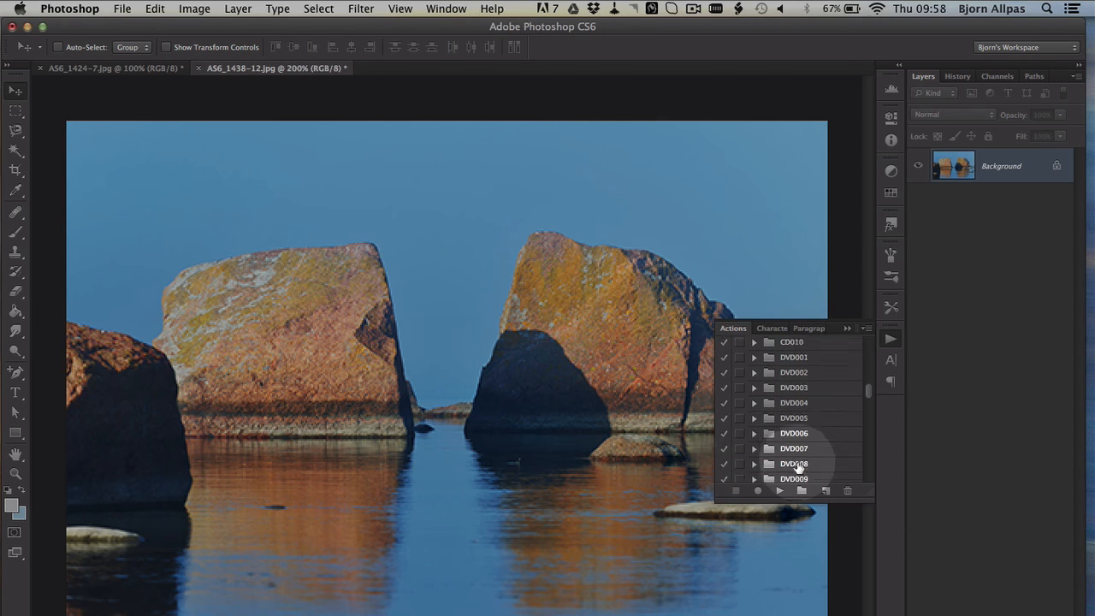
{"action": "scroll", "coordinate": [798, 467], "scroll_direction": "down", "scroll_amount": 1}
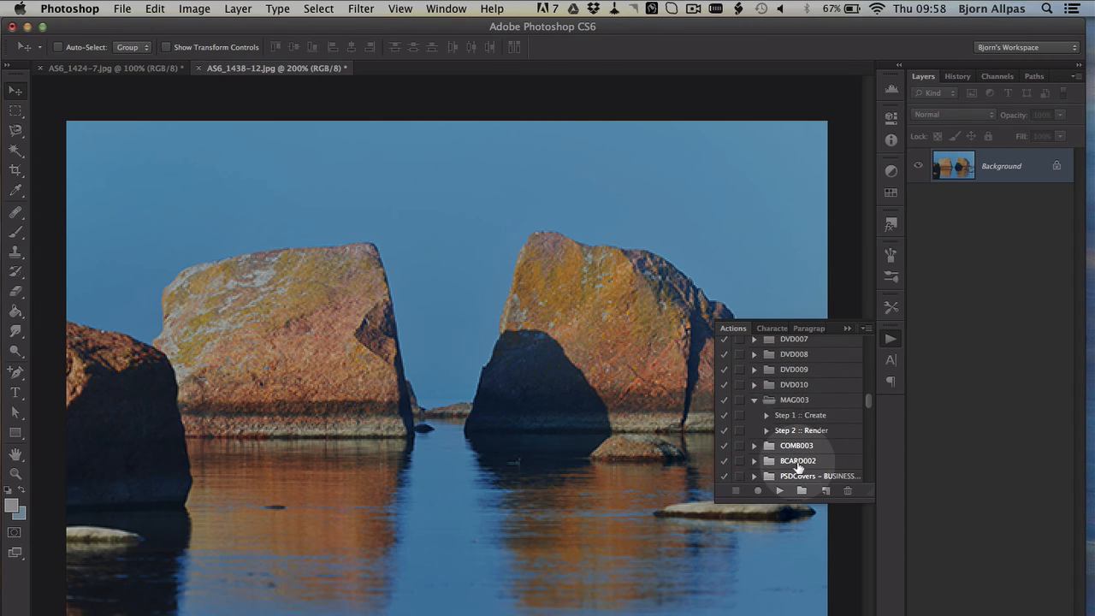
{"action": "left_click", "coordinate": [809, 417]}
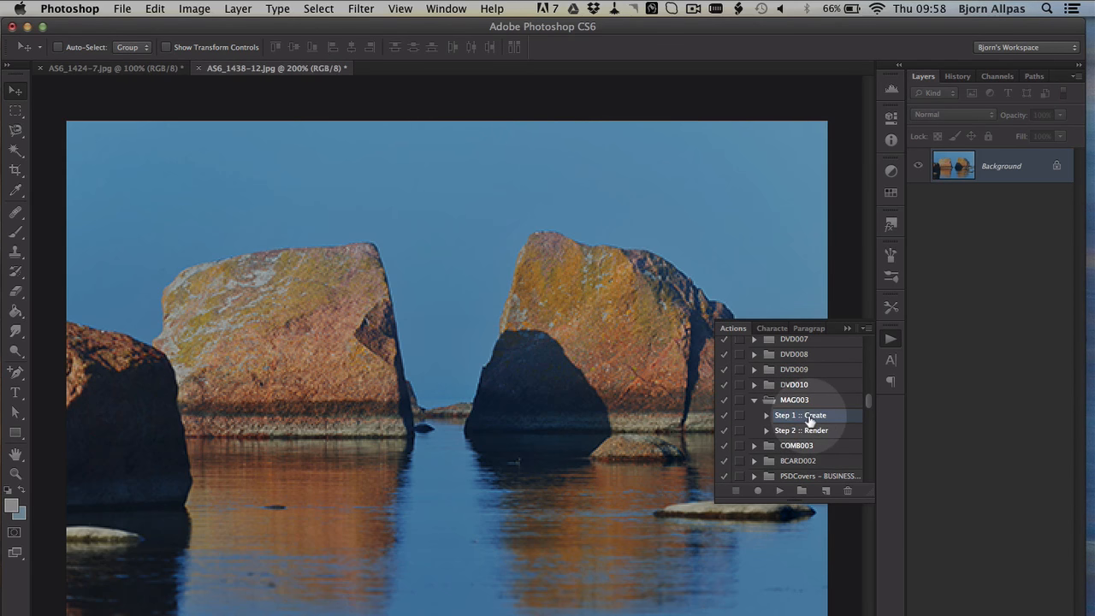
{"action": "left_click", "coordinate": [780, 490]}
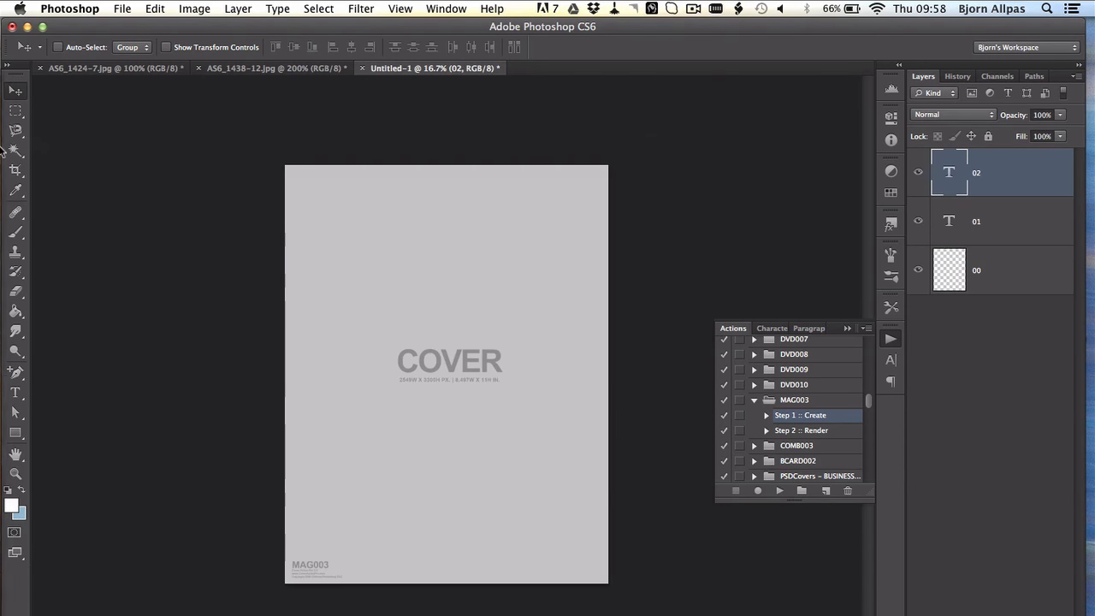
Switch to Finder and place the ancient-borobudur-temple_GkUprbju photo from the New Travel folder onto the magazine cover document.
{"action": "mouse_move", "coordinate": [7, 98]}
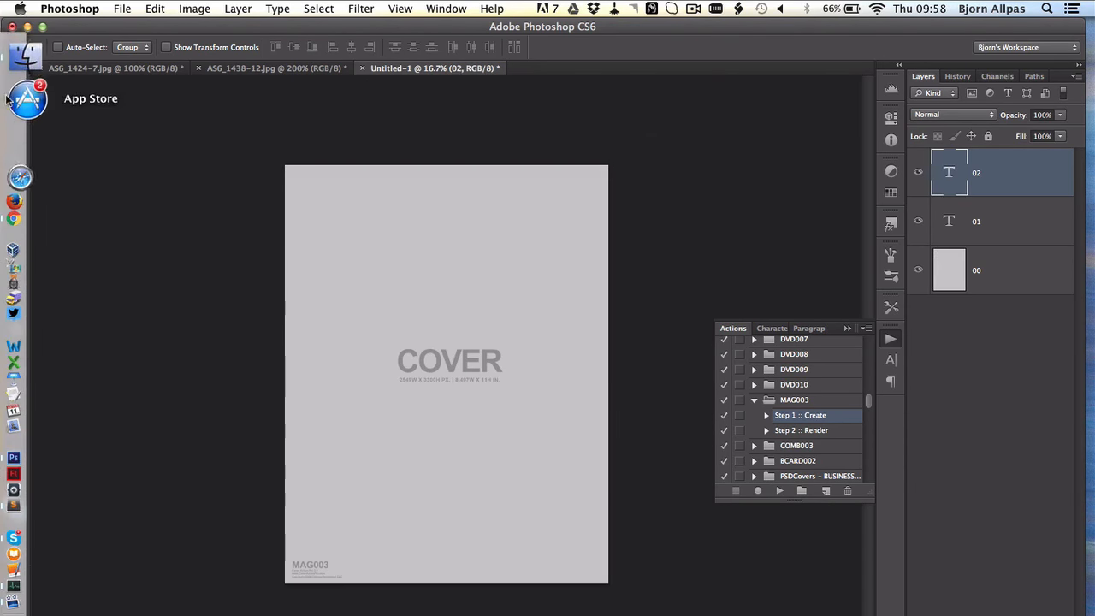
{"action": "left_click", "coordinate": [26, 56]}
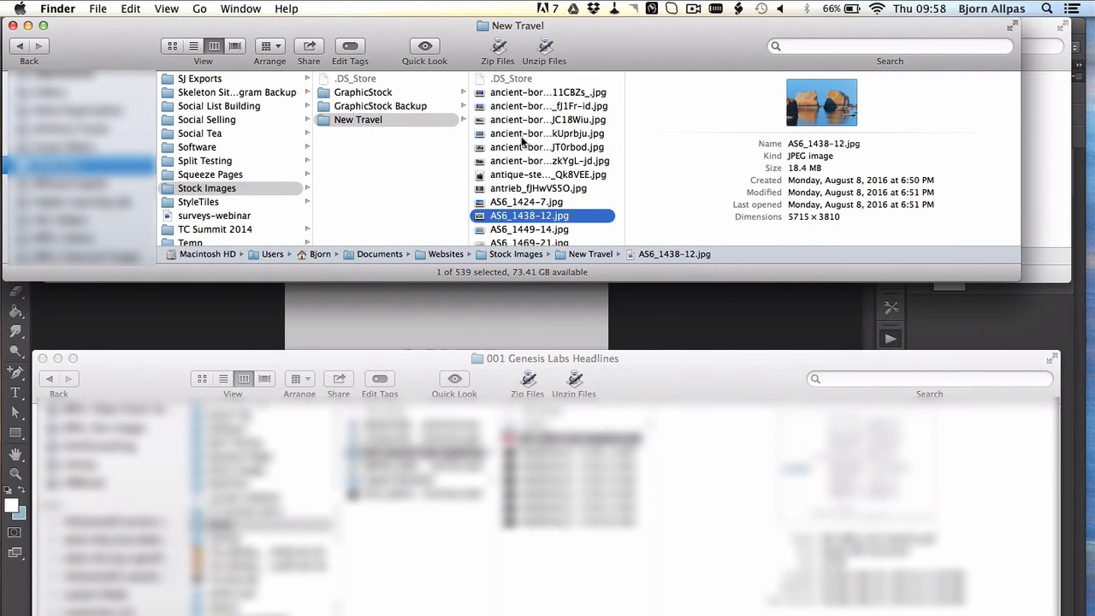
{"action": "left_click", "coordinate": [522, 135]}
{"action": "left_click", "coordinate": [390, 334]}
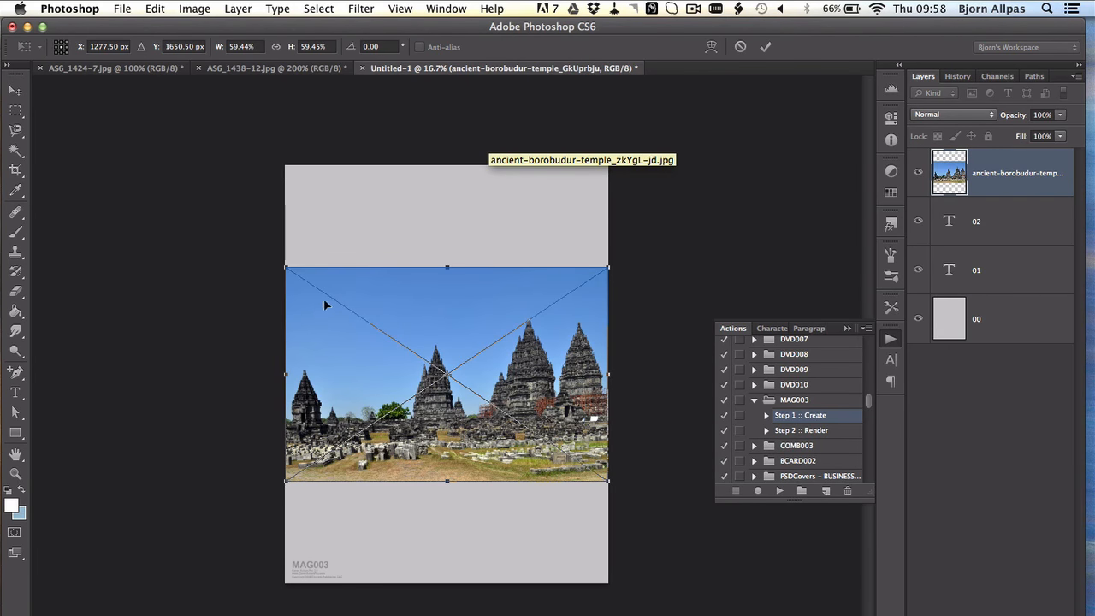
Scale the placed temple photo to about 117% so it fills the cover, and shift it left to frame the two large temples.
{"action": "left_click_drag", "start_coordinate": [293, 274], "coordinate": [147, 138]}
{"action": "left_click_drag", "start_coordinate": [612, 487], "coordinate": [758, 603]}
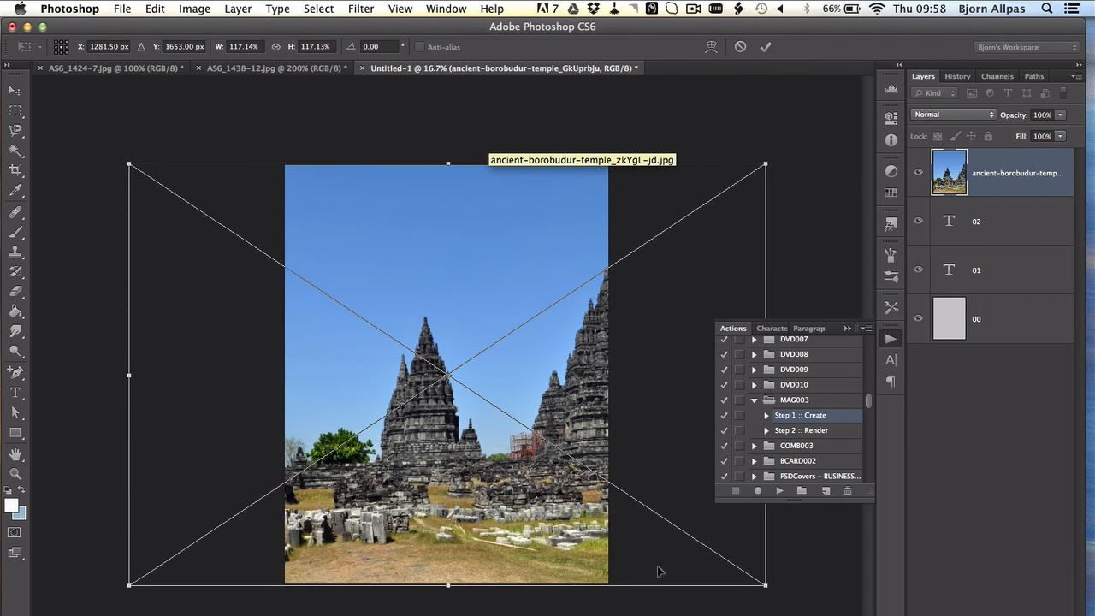
{"action": "left_click_drag", "start_coordinate": [659, 570], "coordinate": [518, 565]}
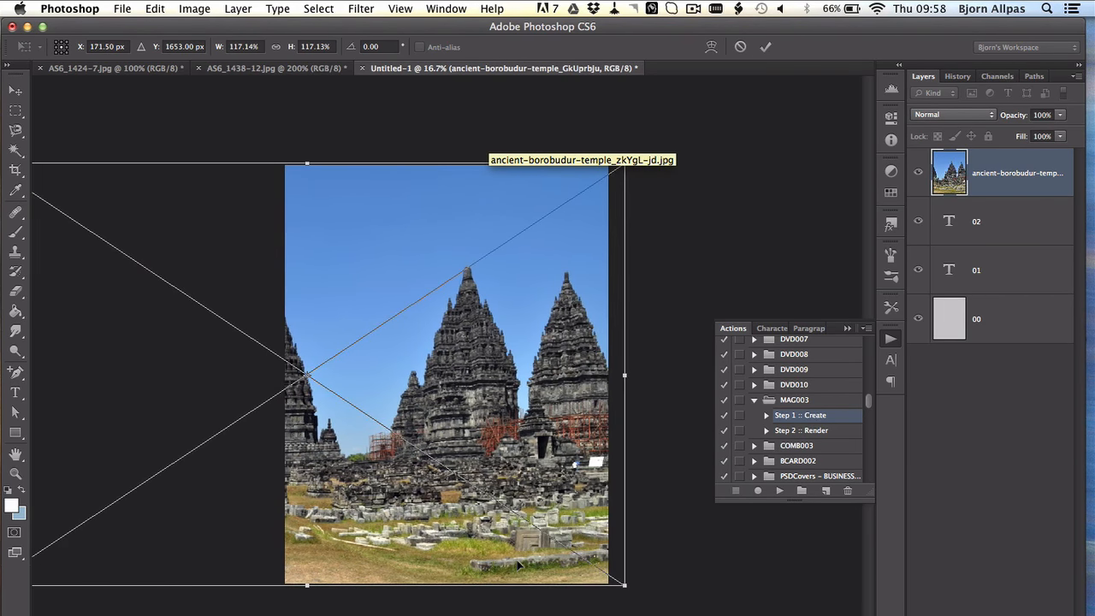
{"action": "key", "text": "Return"}
Add the white title text "Ancient Temples" in the sky and move it near the cover's horizontal centre.
{"action": "left_click", "coordinate": [17, 395]}
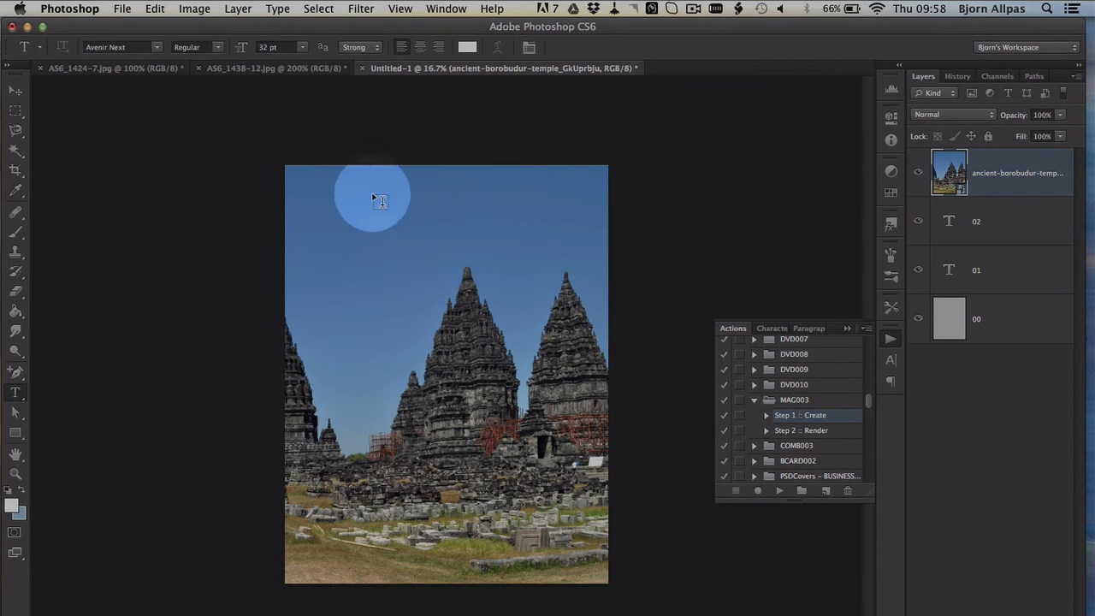
{"action": "left_click", "coordinate": [363, 204]}
{"action": "type", "text": "Ancient Team"}
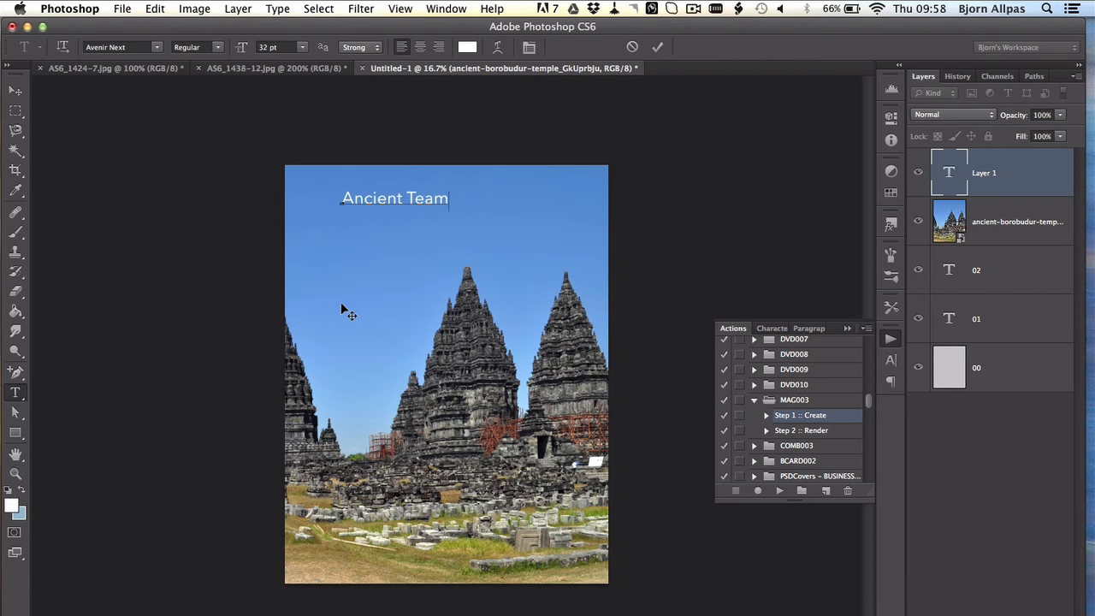
{"action": "key", "text": "BackSpace"}
{"action": "key", "text": "BackSpace"}
{"action": "type", "text": "mples"}
{"action": "left_click", "coordinate": [17, 92]}
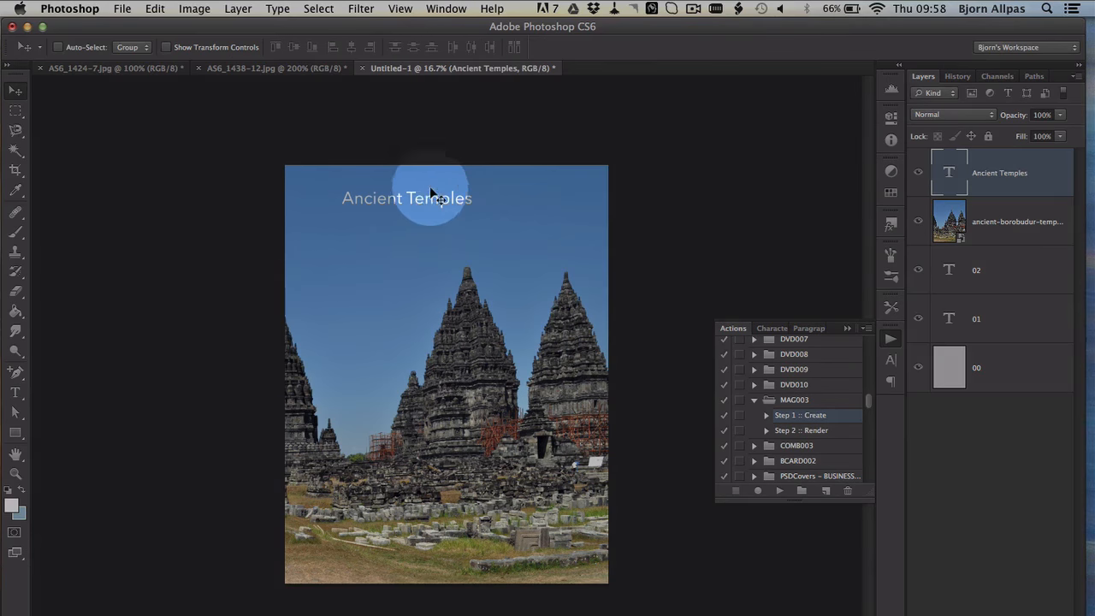
{"action": "left_click_drag", "start_coordinate": [430, 185], "coordinate": [453, 211]}
Try to align the title's horizontal centre with the temple photo, undo the alignment, and reselect only the title layer.
{"action": "left_click", "coordinate": [1000, 237], "text": "shift"}
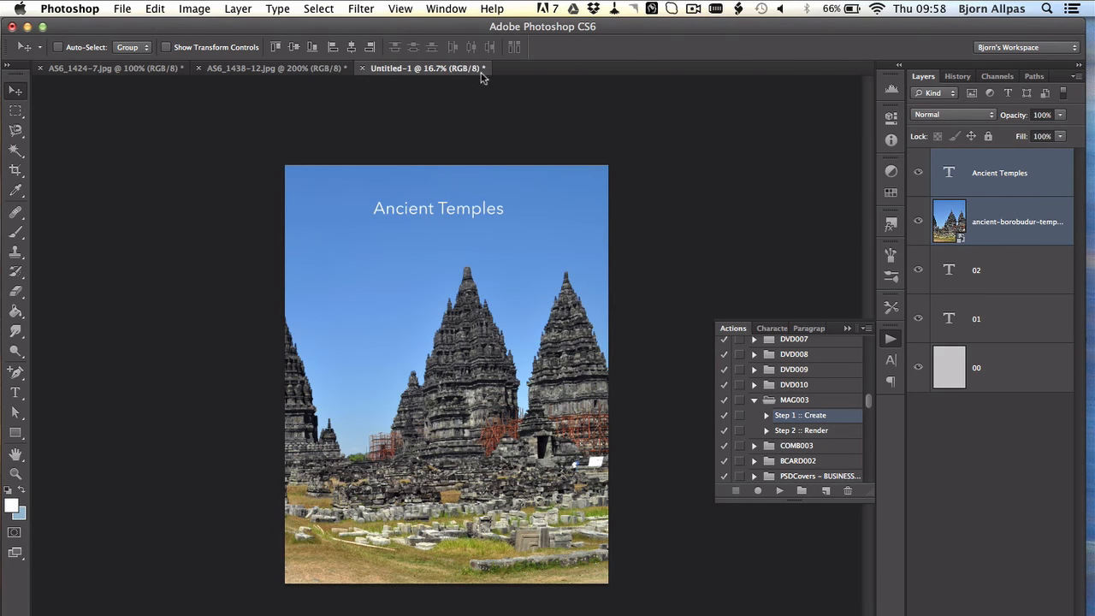
{"action": "left_click", "coordinate": [351, 47]}
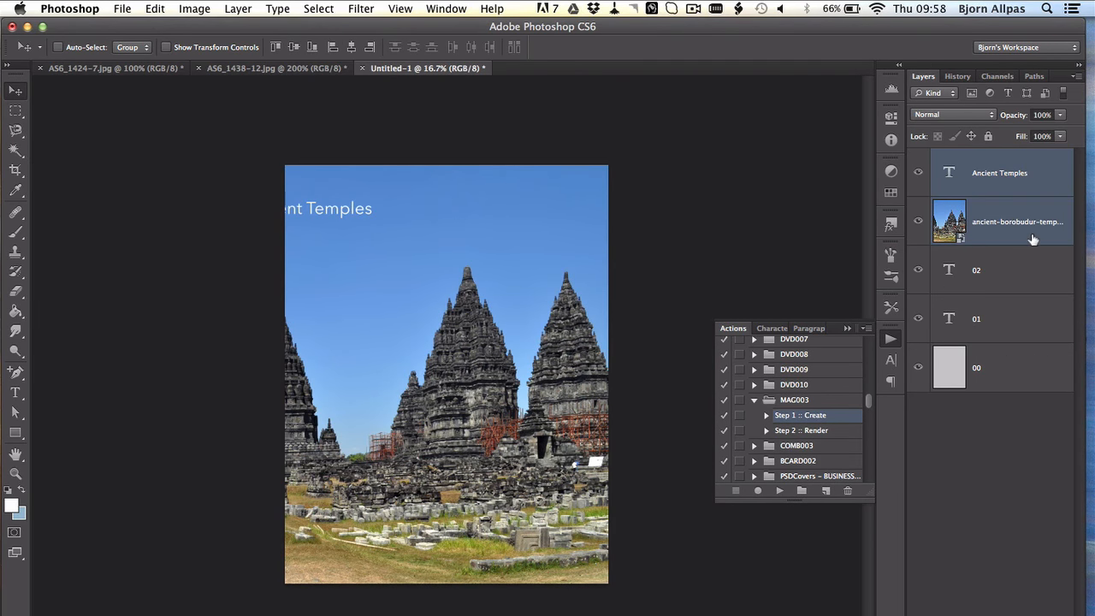
{"action": "key", "text": "super+z"}
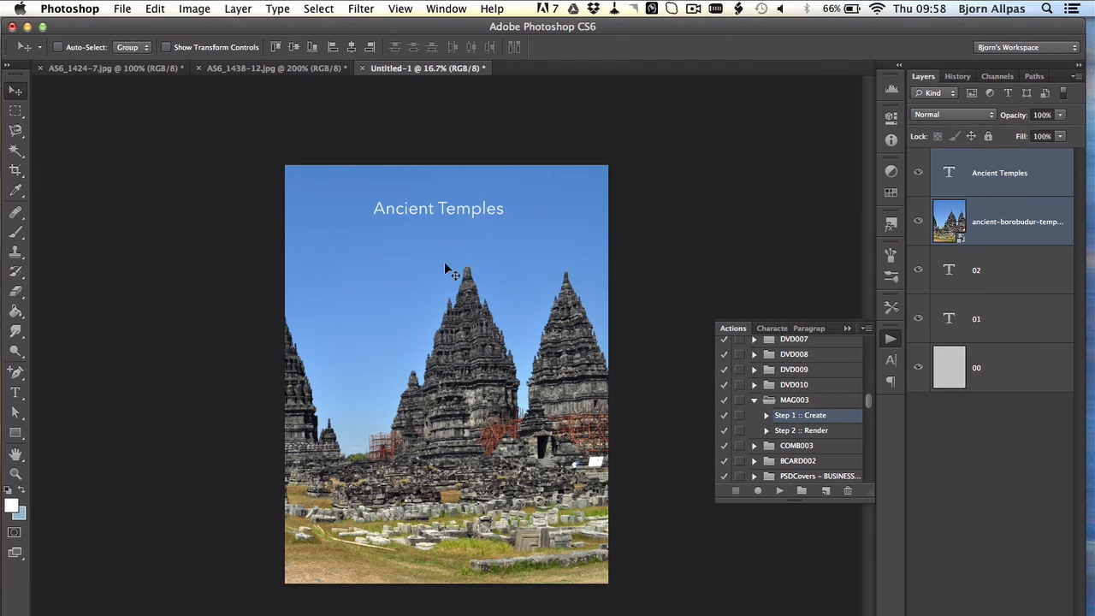
{"action": "left_click", "coordinate": [1000, 175]}
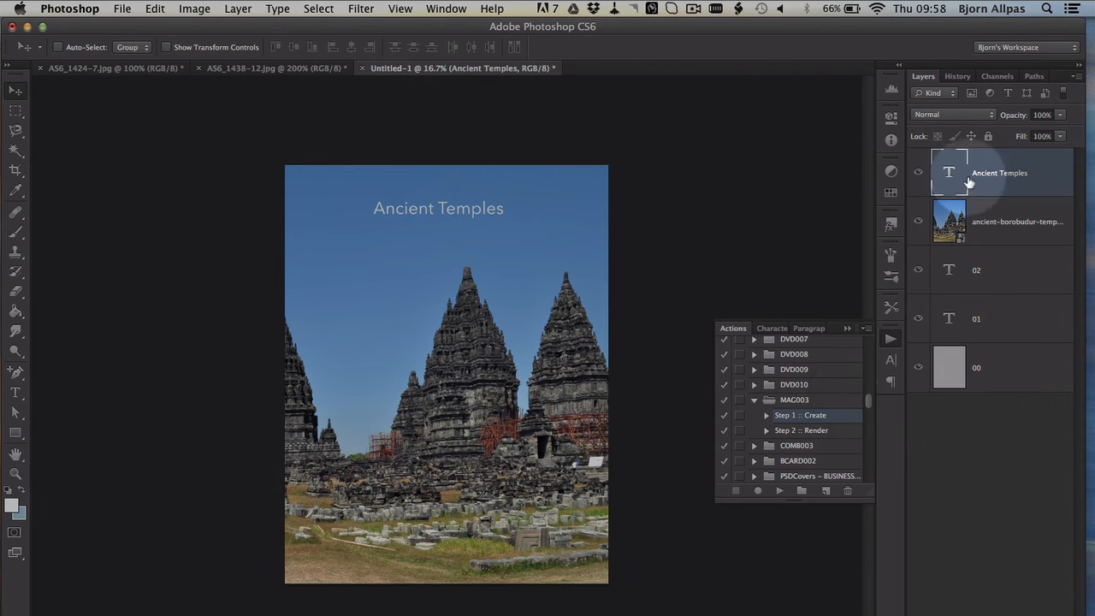
Run the Step 2 :: Render action of the MAG003 set on the cover document to generate the magazine mockup.
{"action": "left_click", "coordinate": [819, 430]}
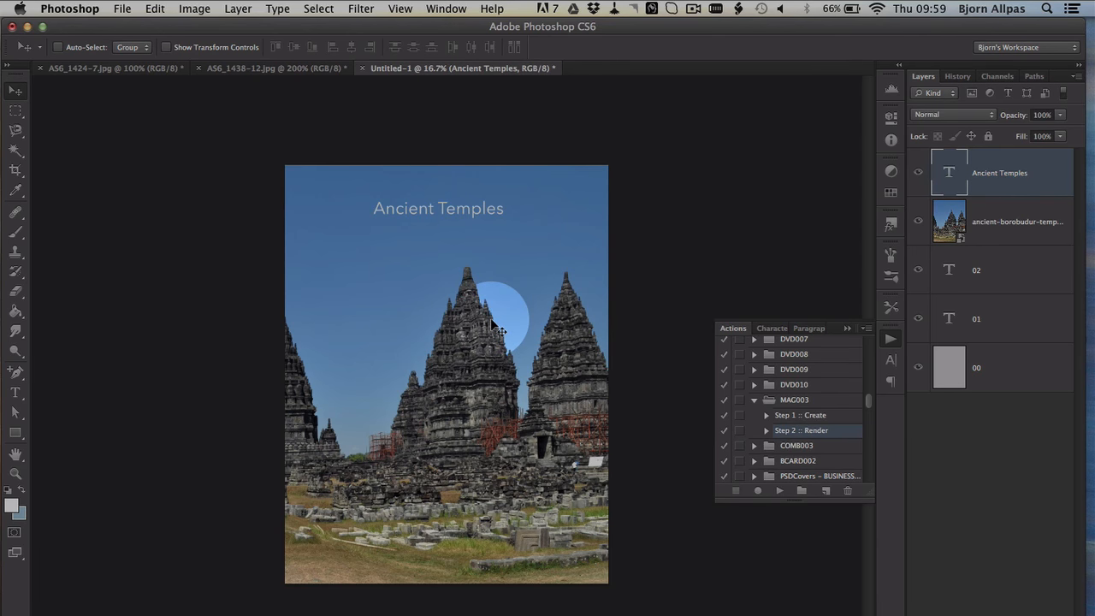
{"action": "left_click", "coordinate": [785, 433]}
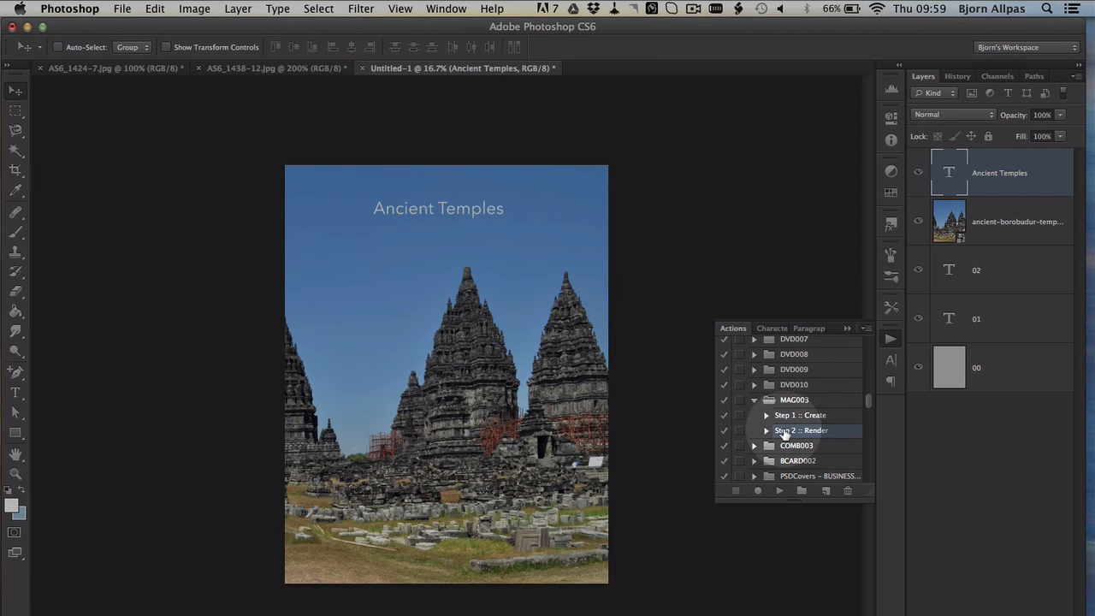
{"action": "left_click", "coordinate": [780, 491]}
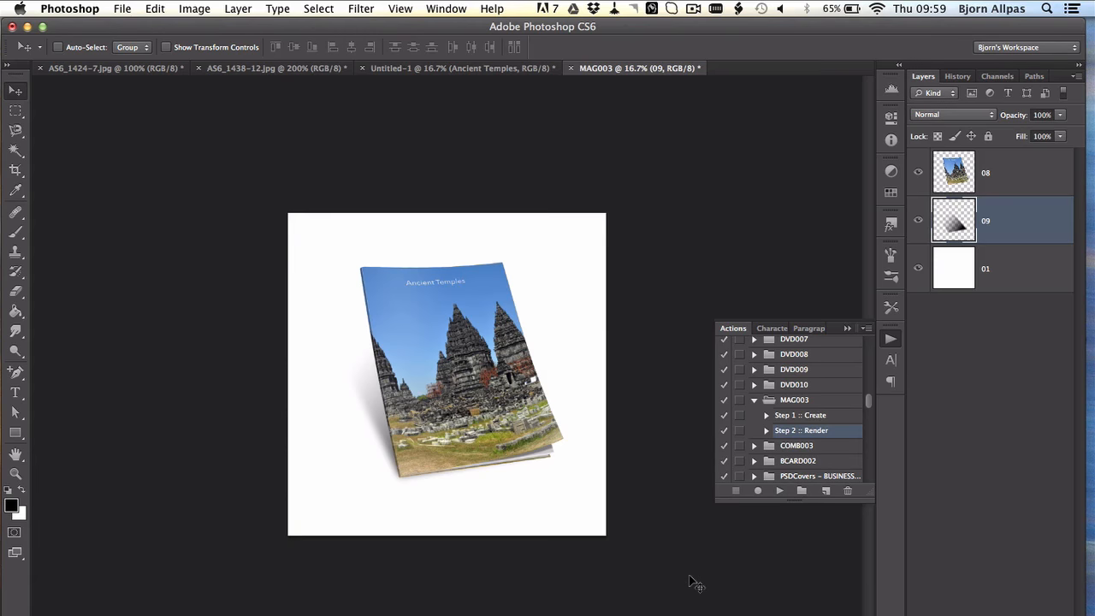
{"action": "key", "text": "super+plus"}
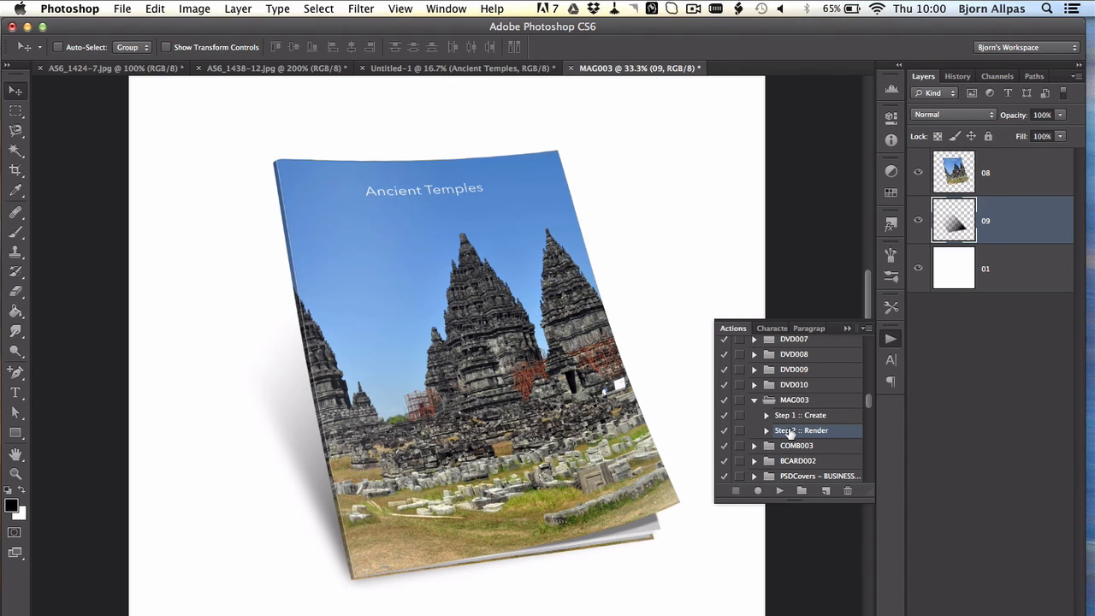
Look through the open photo documents and return to AS6_1438-12.jpg.
{"action": "left_click", "coordinate": [107, 68]}
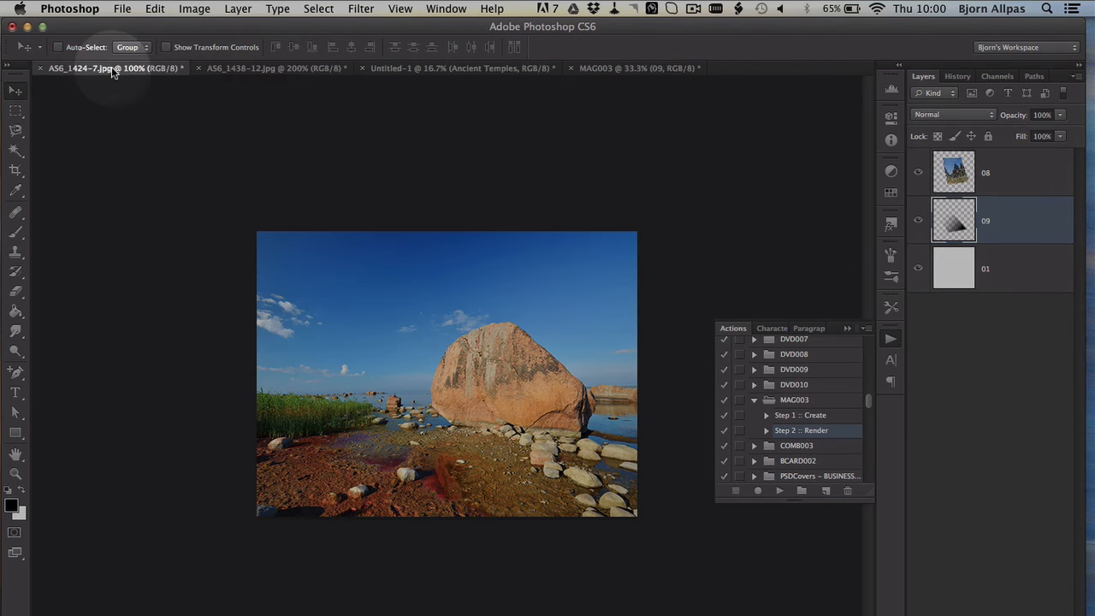
{"action": "left_click", "coordinate": [274, 74]}
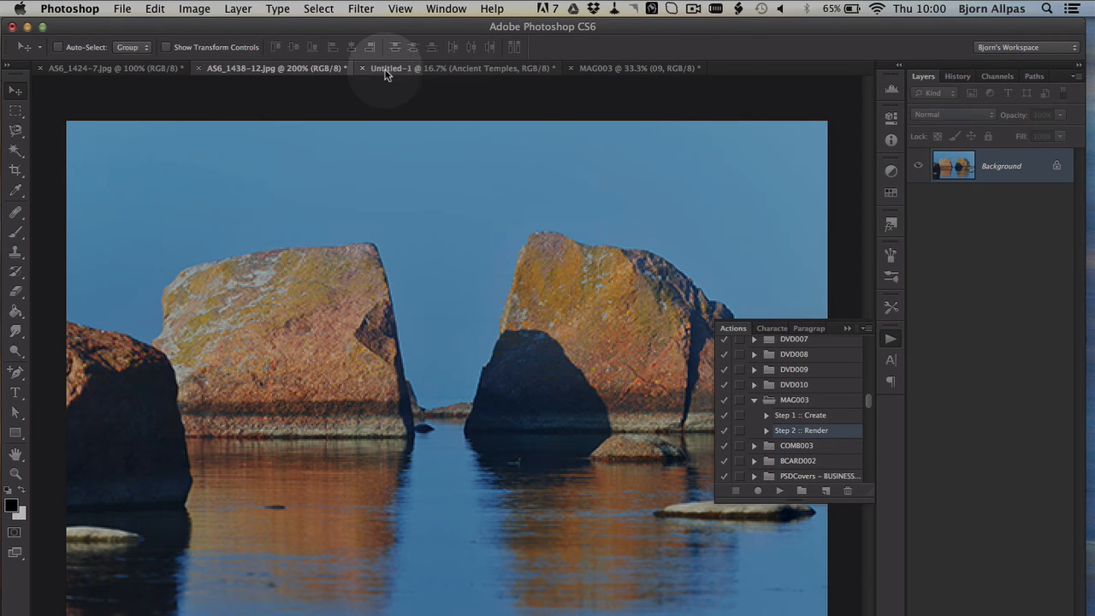
{"action": "left_click", "coordinate": [387, 69]}
{"action": "left_click", "coordinate": [295, 70]}
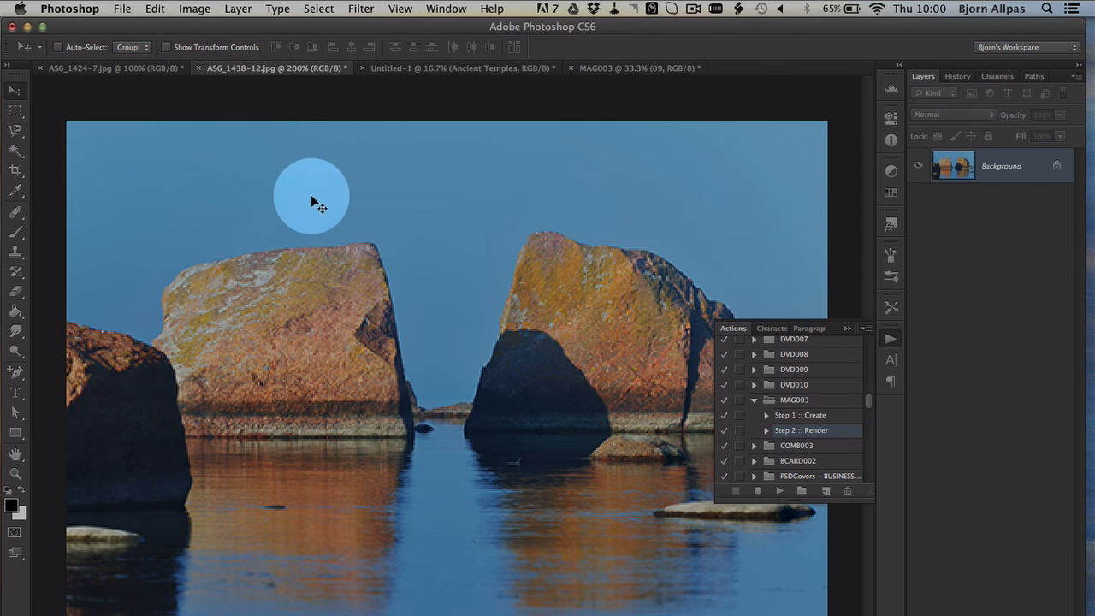
Open the Batch command and choose the Image Cruncher action from the Image Crunching Action set.
{"action": "left_click", "coordinate": [122, 10]}
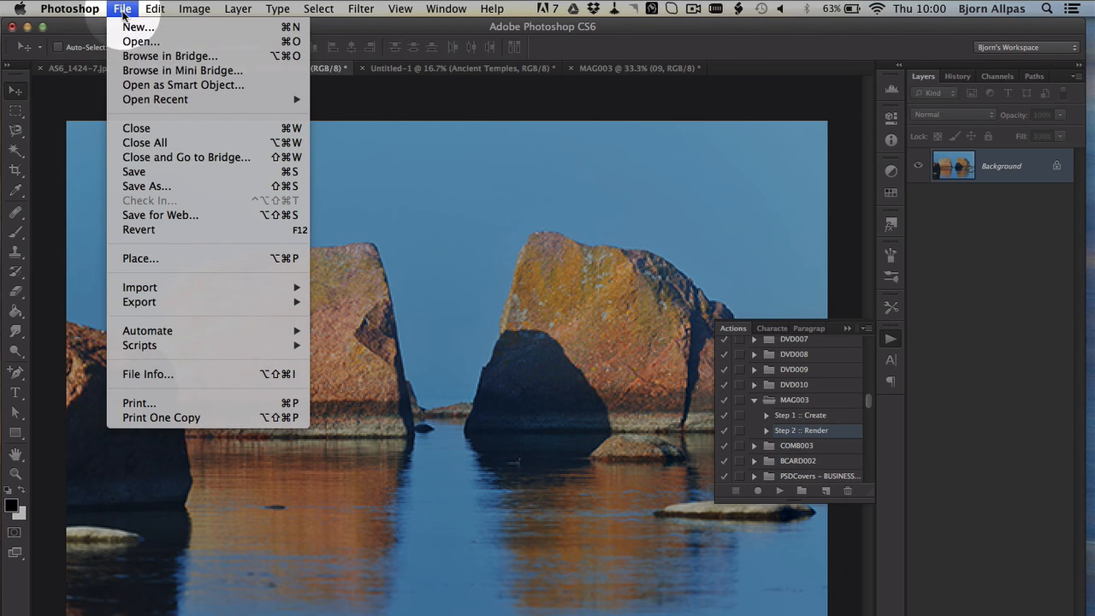
{"action": "mouse_move", "coordinate": [202, 329]}
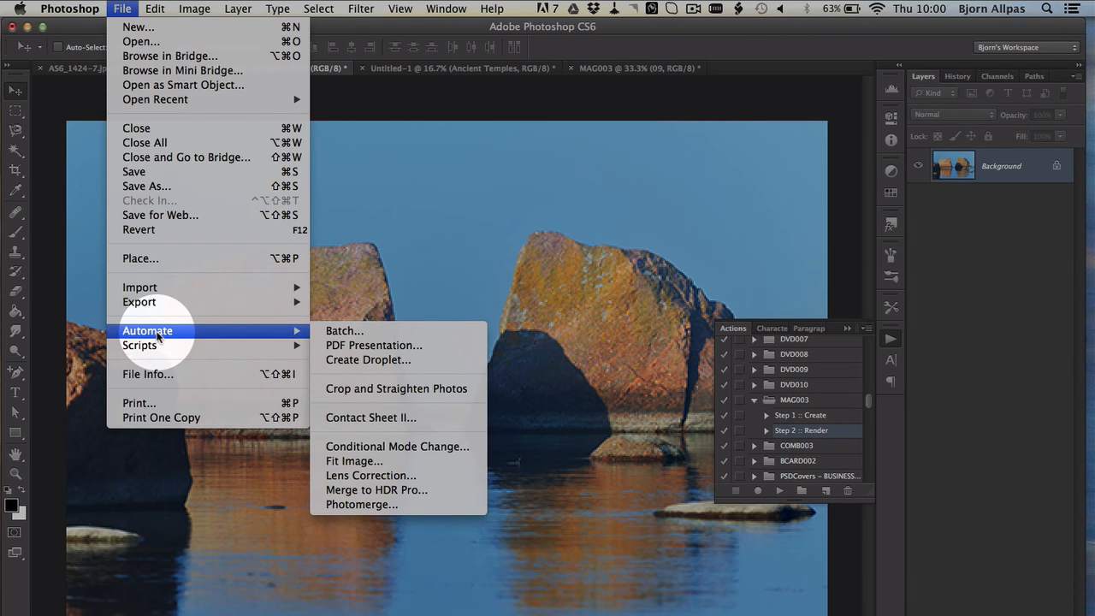
{"action": "left_click", "coordinate": [345, 331]}
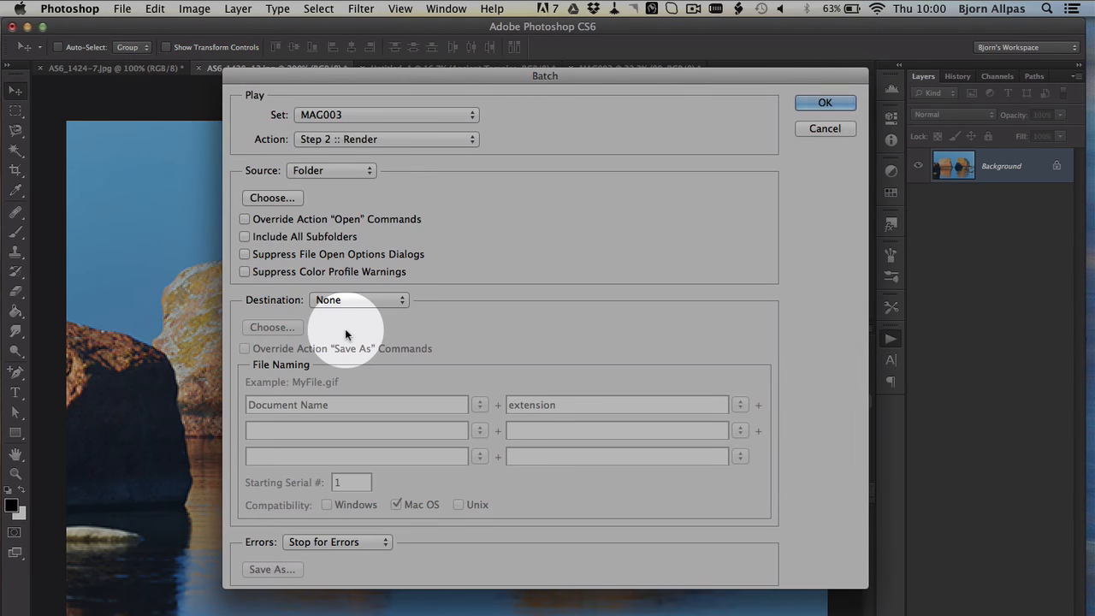
{"action": "left_click", "coordinate": [401, 116]}
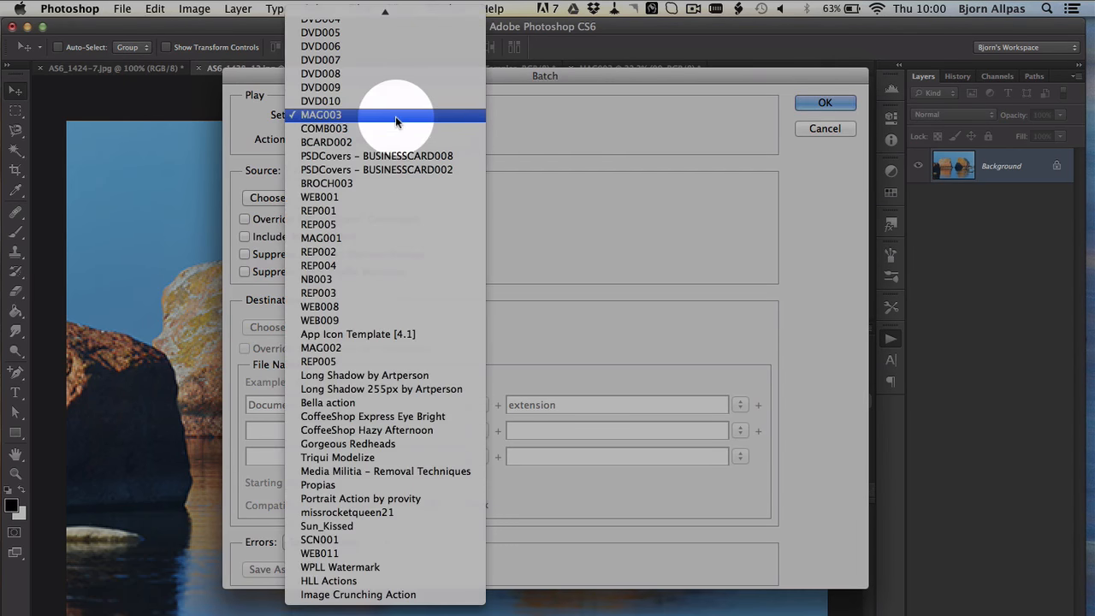
{"action": "left_click", "coordinate": [327, 597]}
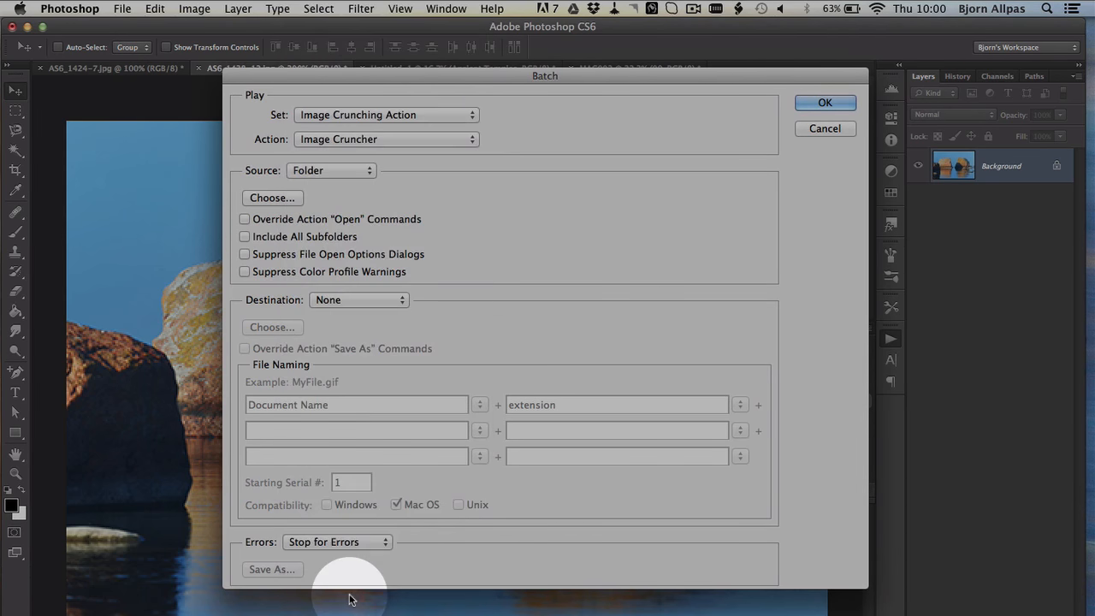
{"action": "left_click", "coordinate": [400, 147]}
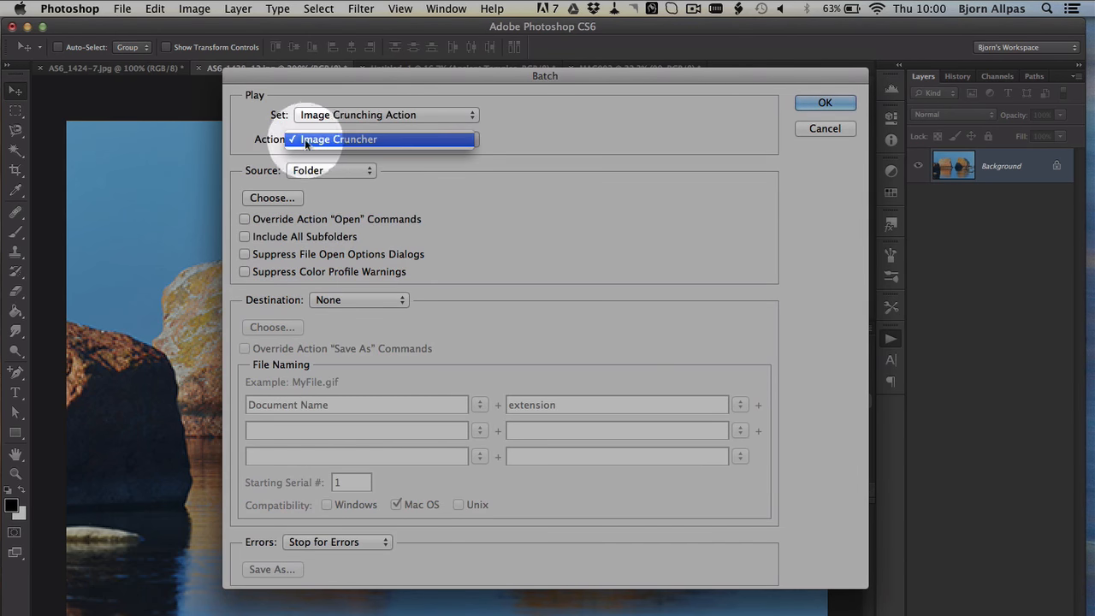
{"action": "left_click", "coordinate": [261, 152]}
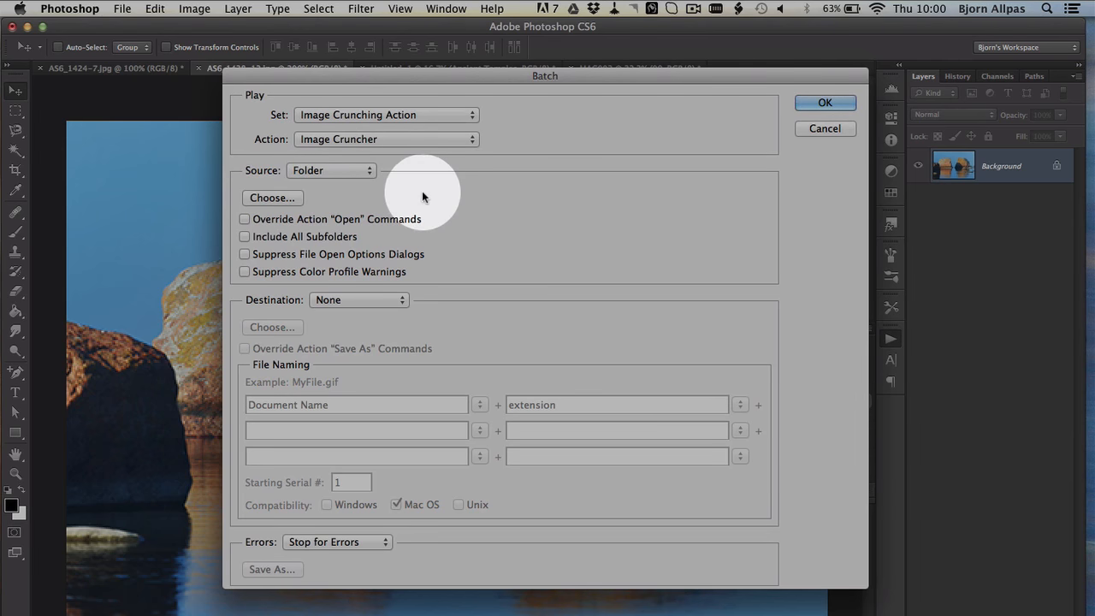
Choose the New Travel folder inside Websites > Stock Images as the batch source.
{"action": "left_click", "coordinate": [288, 199]}
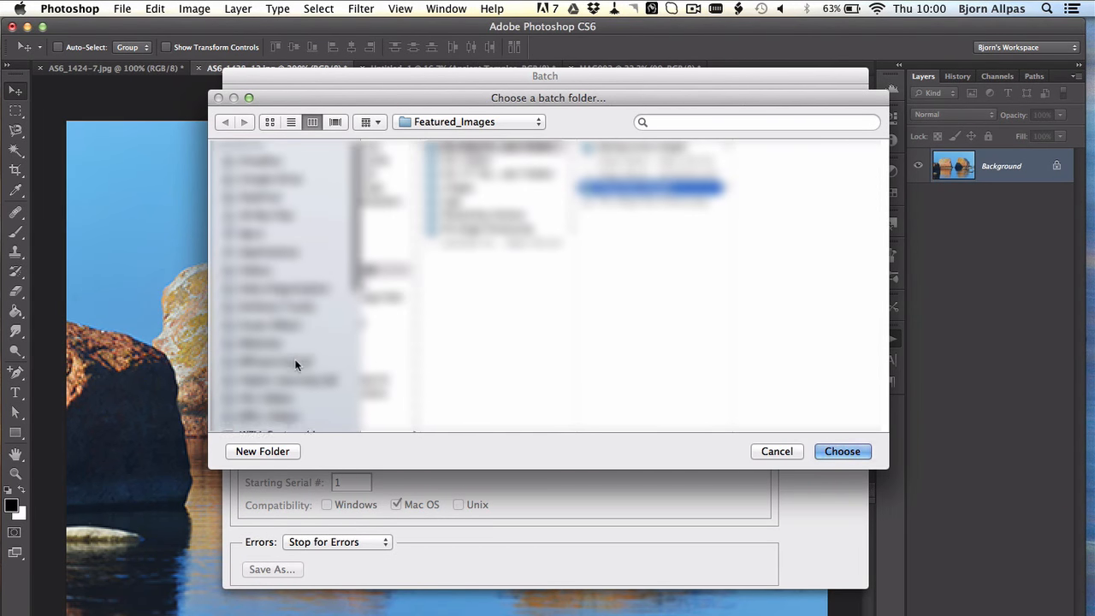
{"action": "scroll", "coordinate": [294, 358], "scroll_direction": "down", "scroll_amount": 1}
{"action": "left_click", "coordinate": [270, 330]}
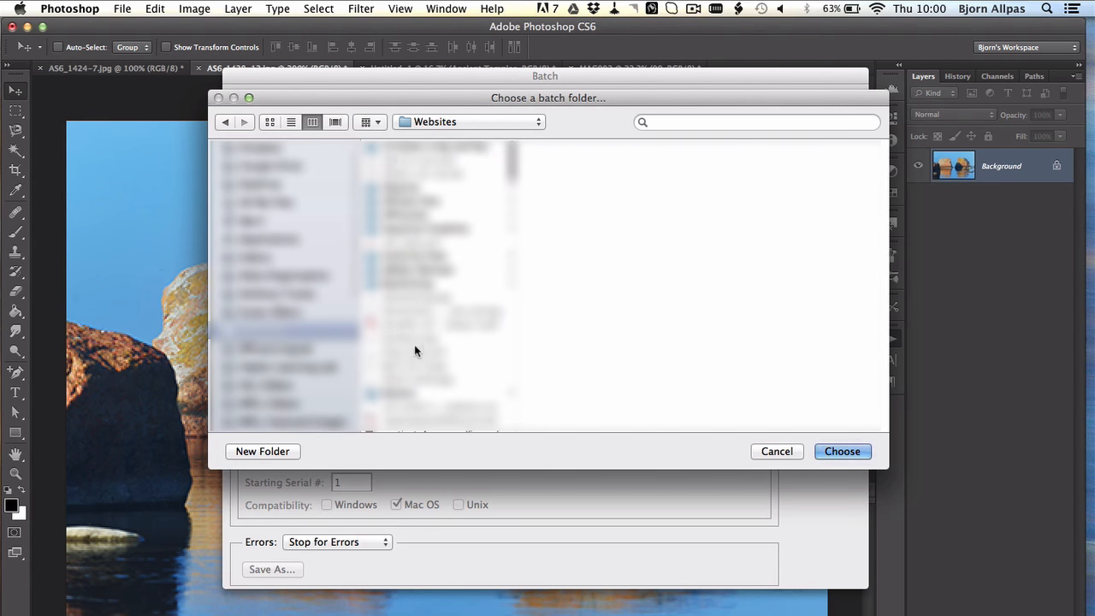
{"action": "left_click", "coordinate": [436, 331]}
{"action": "scroll", "coordinate": [436, 325], "scroll_direction": "down", "scroll_amount": 4}
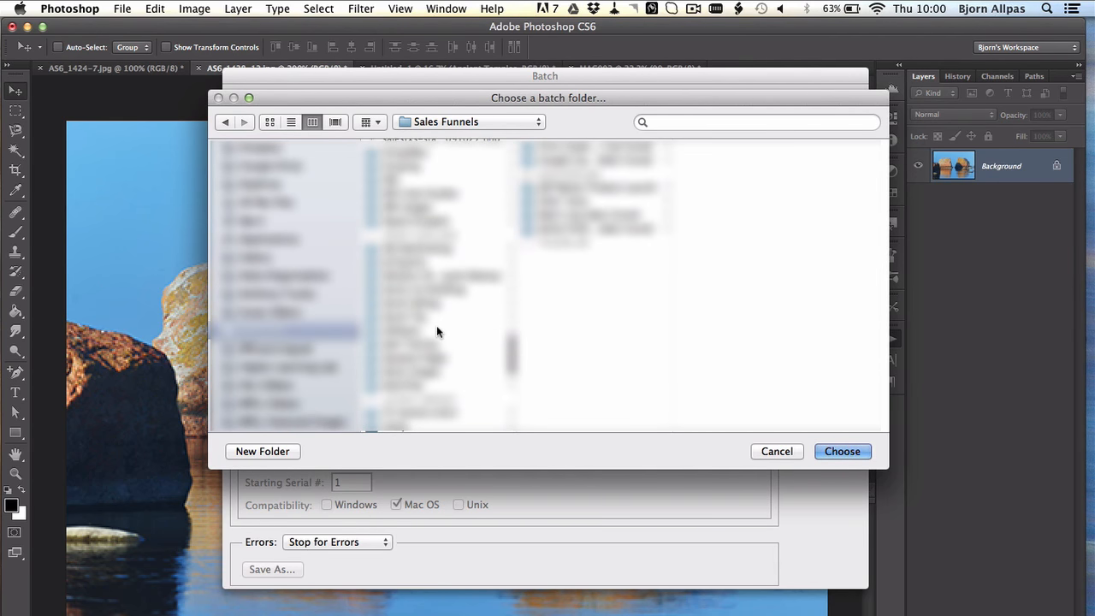
{"action": "left_click", "coordinate": [436, 328]}
{"action": "left_click", "coordinate": [437, 340]}
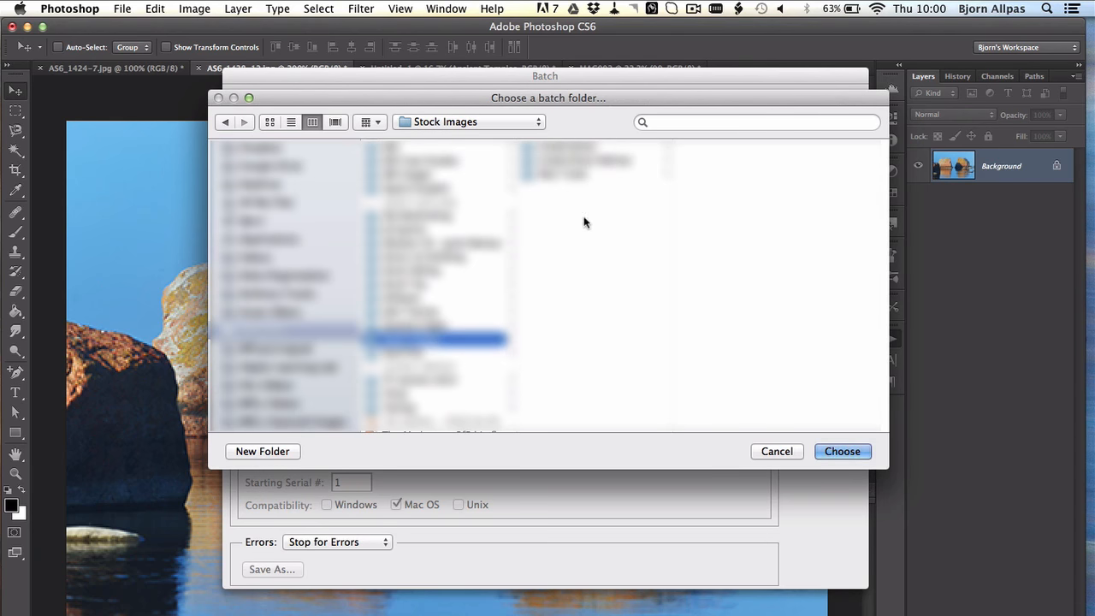
{"action": "left_click", "coordinate": [579, 174]}
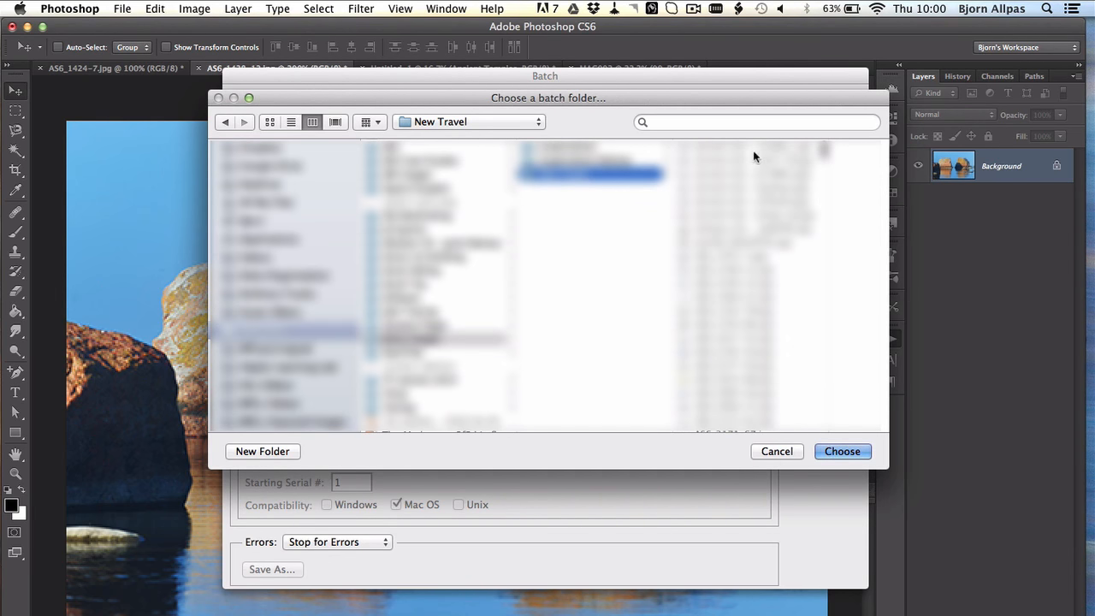
{"action": "left_click", "coordinate": [831, 452]}
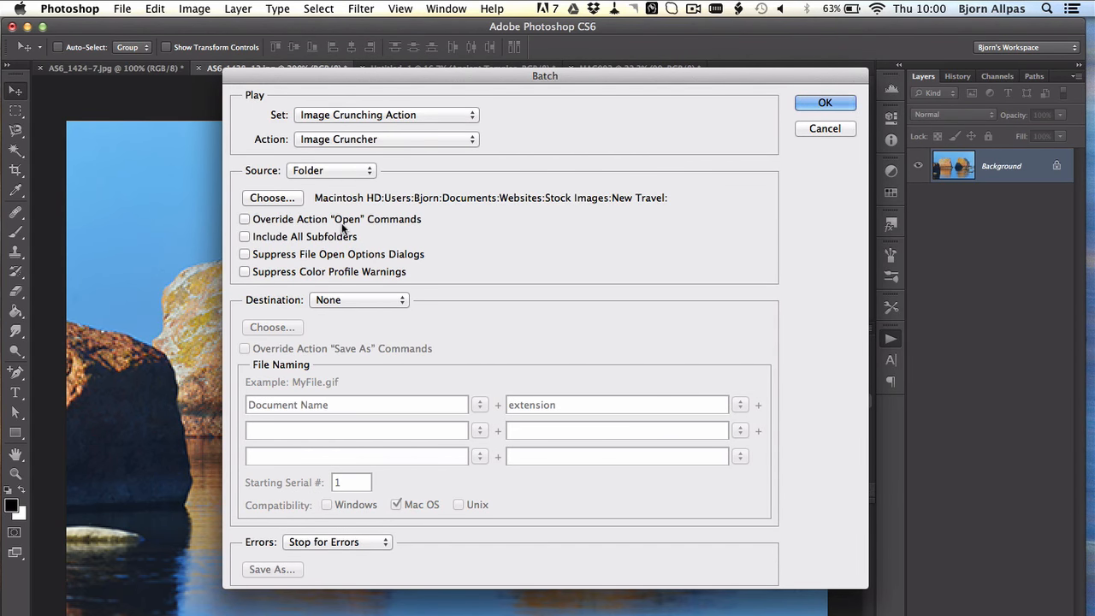
Set the batch destination to Save and Close, and cancel the batch without running it.
{"action": "left_click", "coordinate": [406, 299]}
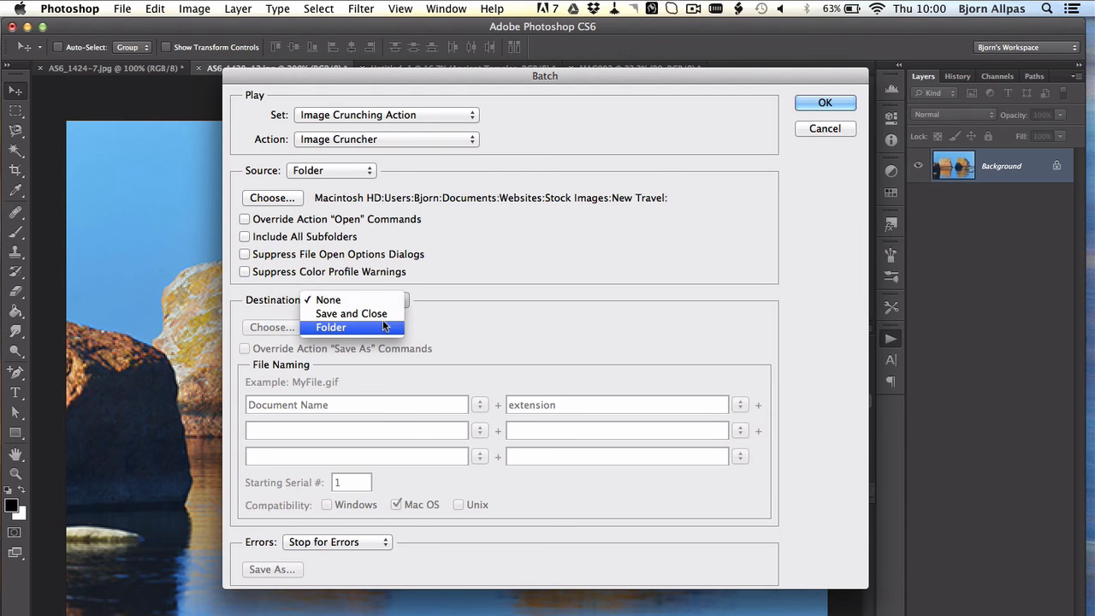
{"action": "left_click", "coordinate": [460, 288]}
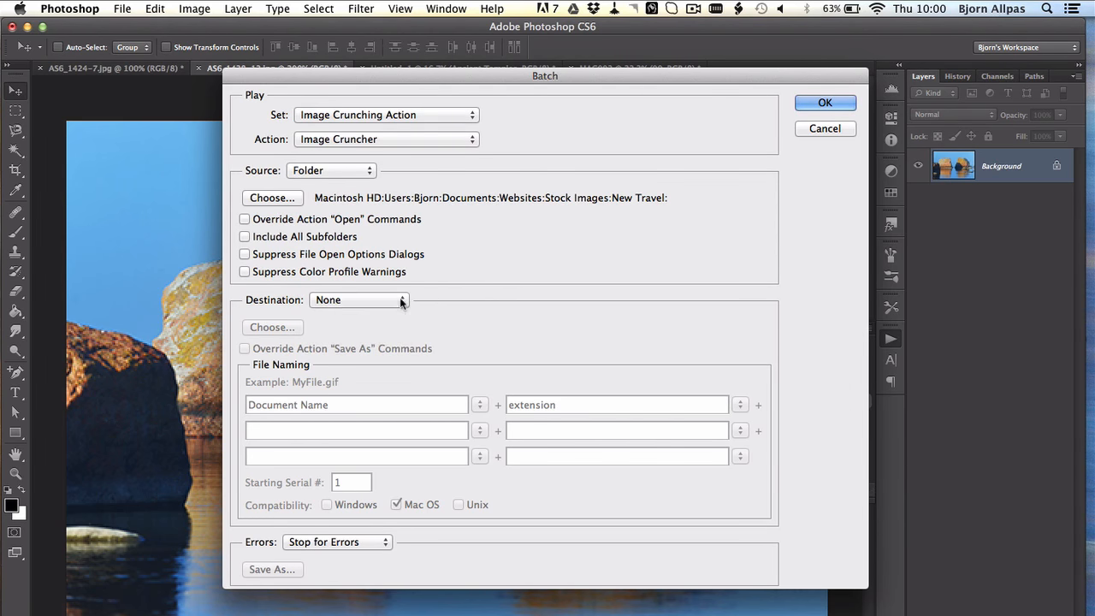
{"action": "left_click", "coordinate": [403, 300]}
{"action": "left_click", "coordinate": [390, 315]}
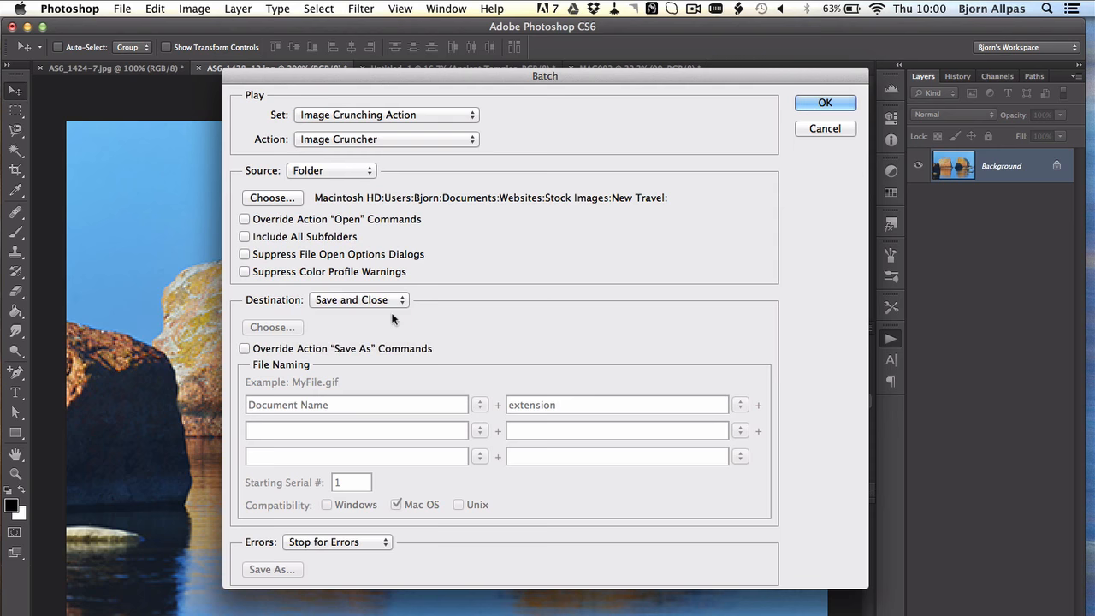
{"action": "left_click", "coordinate": [248, 348]}
{"action": "left_click", "coordinate": [660, 286]}
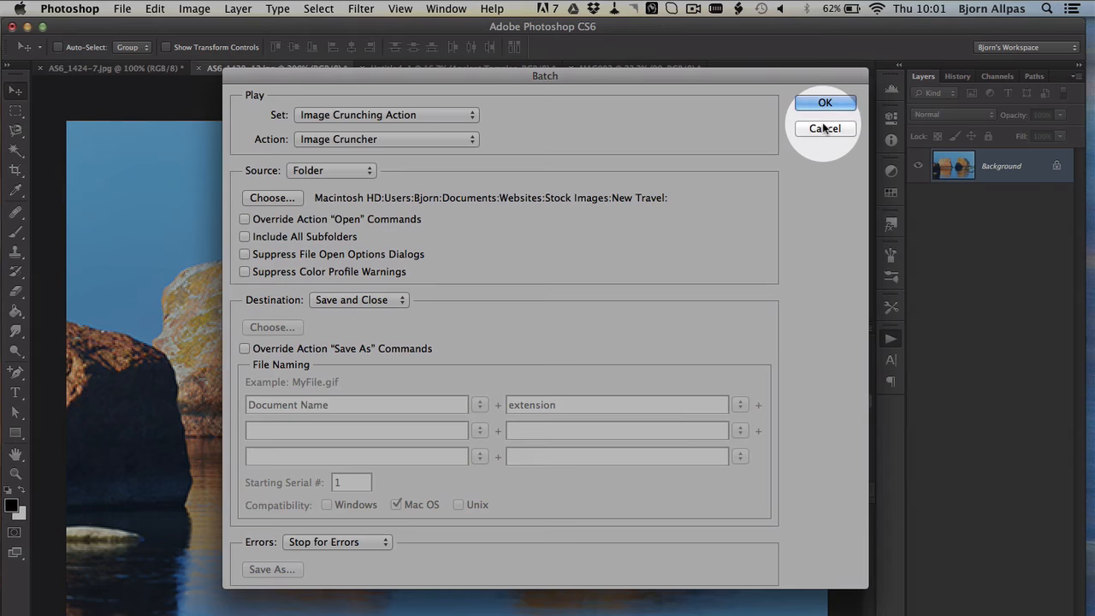
{"action": "left_click", "coordinate": [824, 128]}
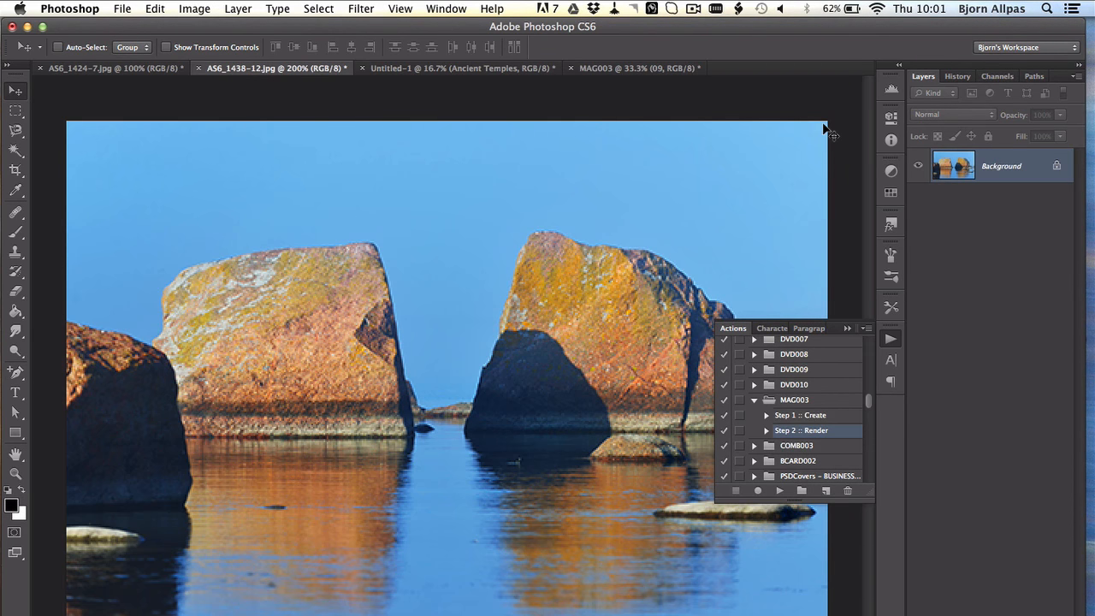
{"action": "left_click", "coordinate": [779, 490]}
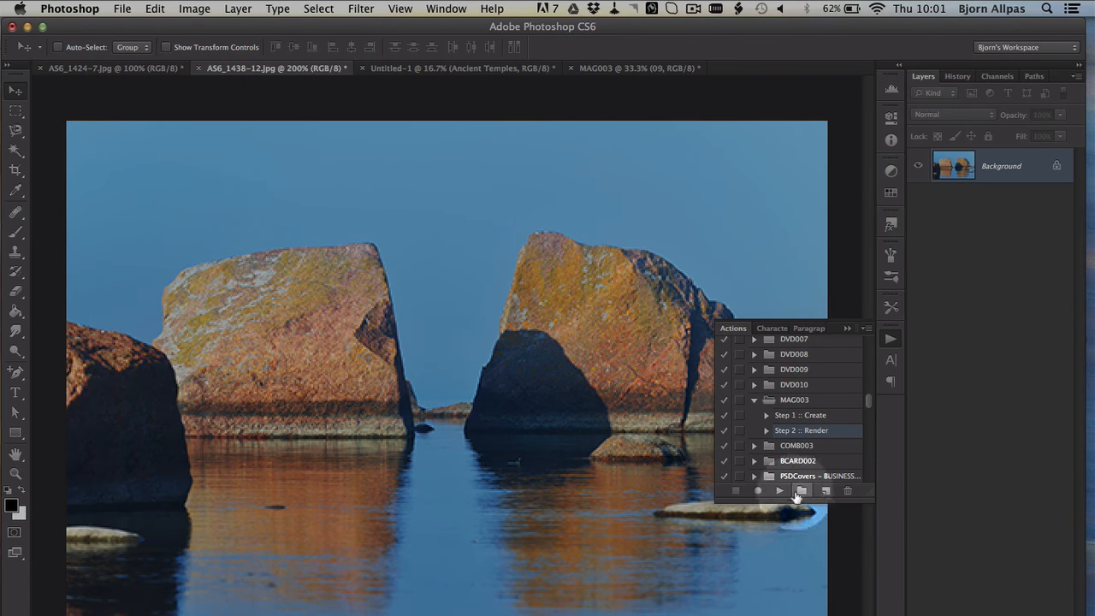
{"action": "left_click", "coordinate": [758, 491]}
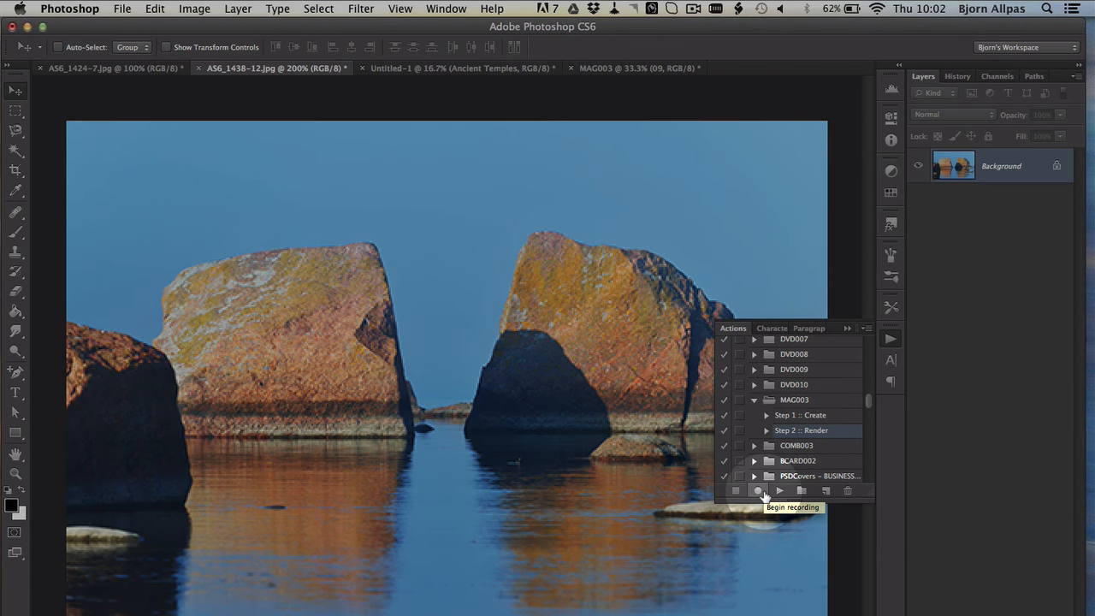